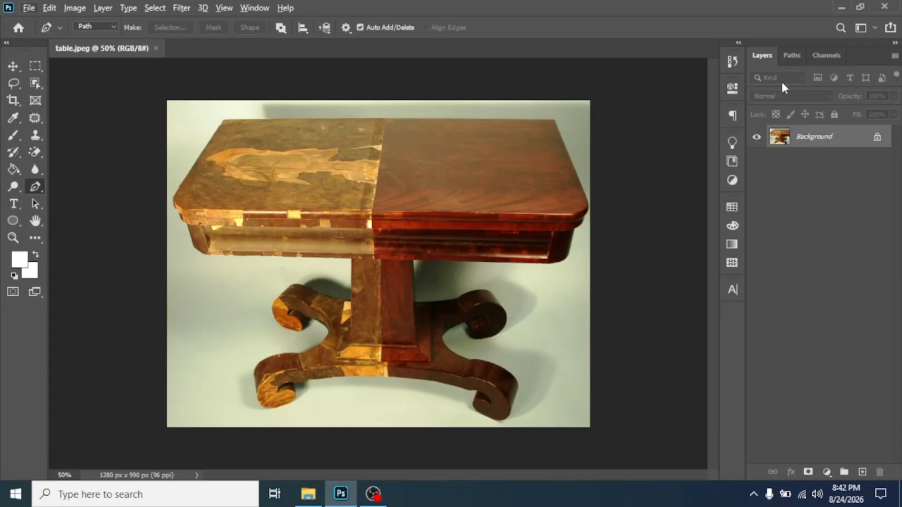
- Duplicate the Background layer into Background copy and hide the original Background layer's visibility
{"action": "left_click", "coordinate": [779, 55]}
{"action": "left_click", "coordinate": [762, 57]}
{"action": "left_click_drag", "start_coordinate": [809, 140], "coordinate": [863, 473]}
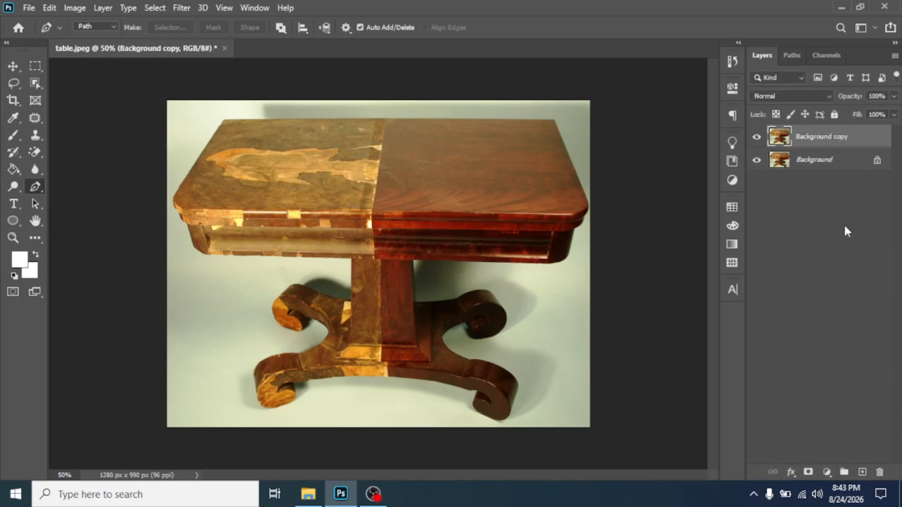
{"action": "left_click", "coordinate": [756, 162]}
{"action": "left_click", "coordinate": [801, 165]}
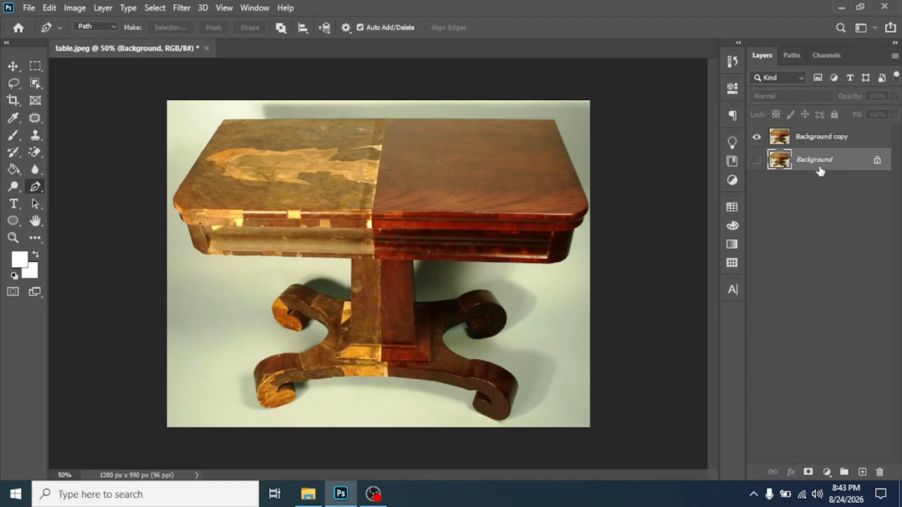
- Select the Background copy layer in the Layers panel
{"action": "left_click", "coordinate": [818, 137]}
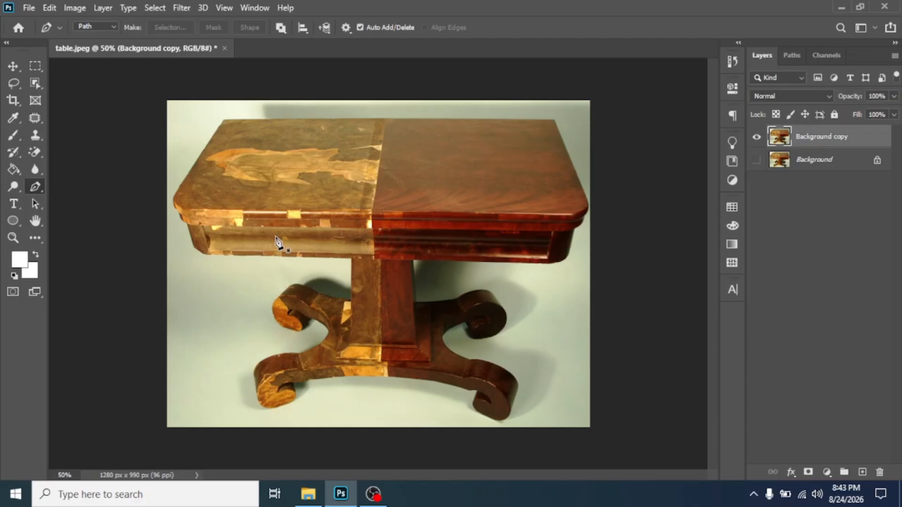
- With the standard Pen Tool, zoom in and place the first anchor on the tabletop's left edge
{"action": "right_click", "coordinate": [38, 185]}
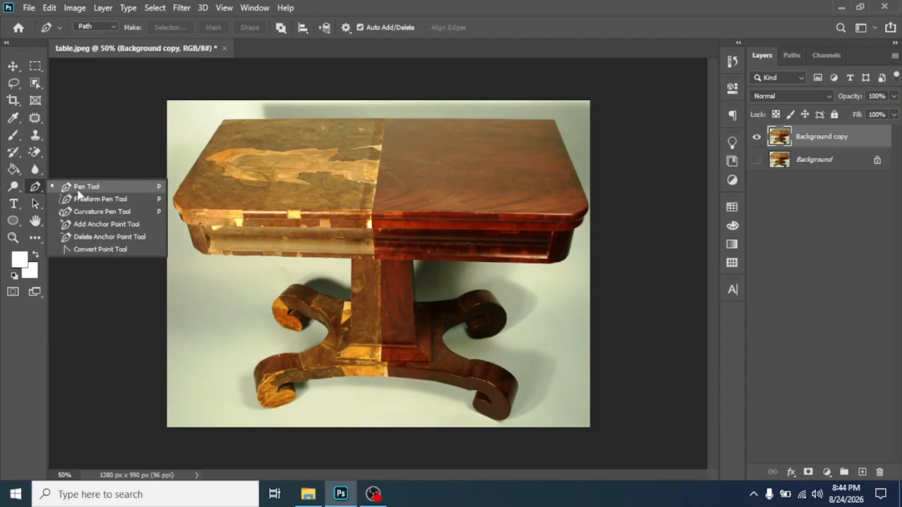
{"action": "left_click", "coordinate": [94, 183]}
{"action": "key", "text": "ctrl+plus"}
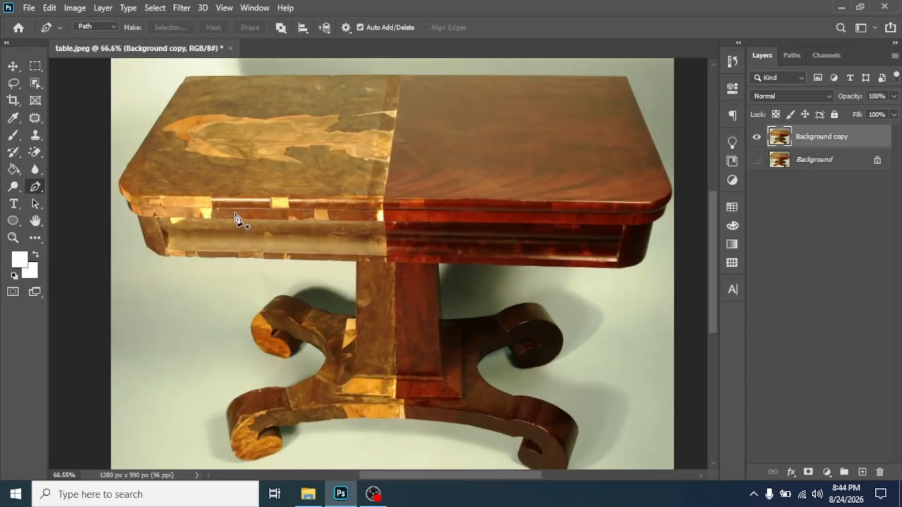
{"action": "scroll", "coordinate": [165, 185], "scroll_direction": "up", "scroll_amount": 2}
{"action": "left_click_drag", "start_coordinate": [136, 149], "coordinate": [196, 305]}
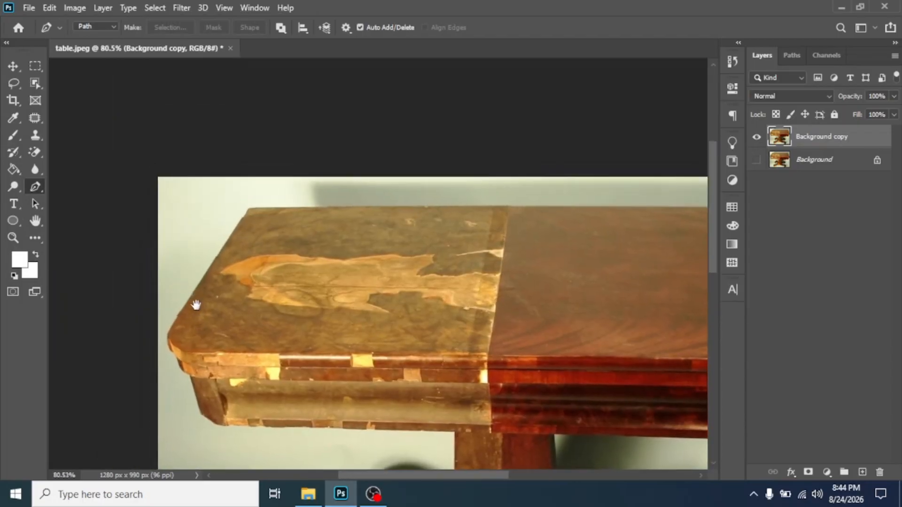
{"action": "scroll", "coordinate": [218, 324], "scroll_direction": "up", "scroll_amount": 2}
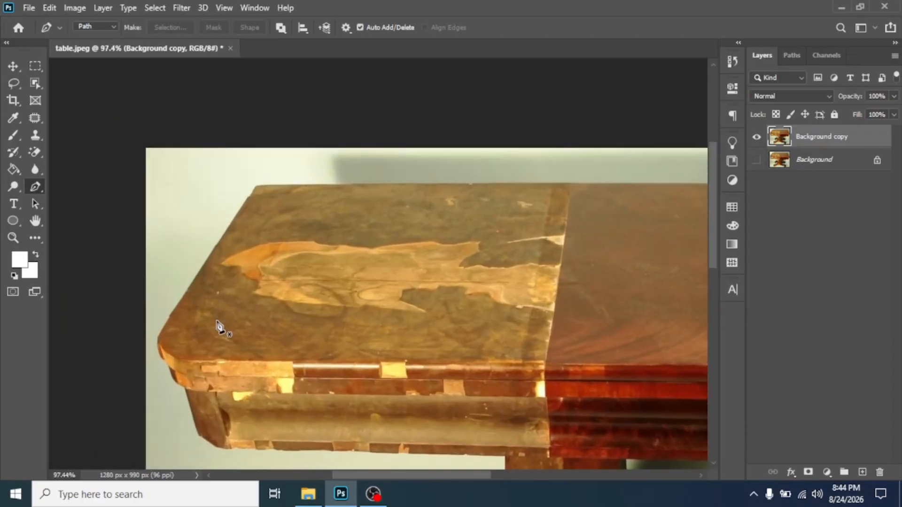
{"action": "left_click", "coordinate": [163, 320]}
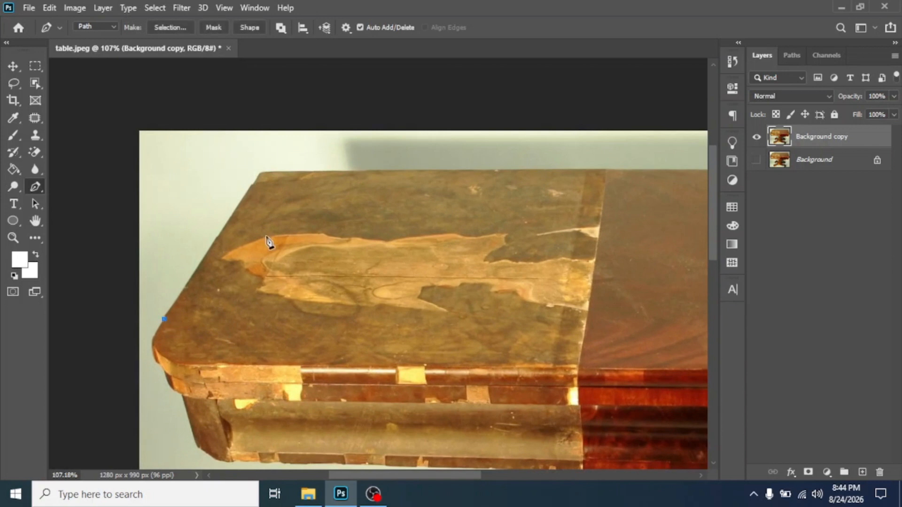
{"action": "left_click_drag", "start_coordinate": [227, 241], "coordinate": [282, 267]}
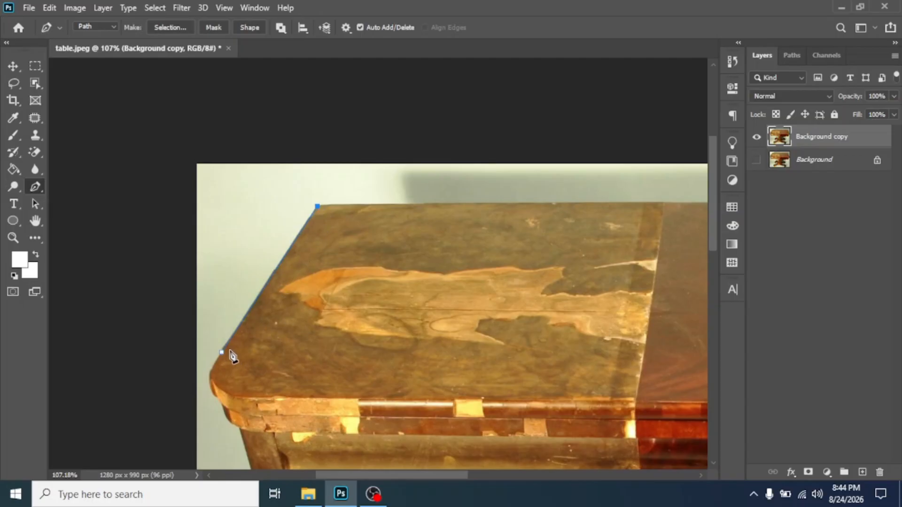
- Undo a stray mid-segment path point and pan along the tabletop toward its right end
{"action": "left_click", "coordinate": [290, 247]}
{"action": "key", "text": "ctrl+z"}
{"action": "left_click_drag", "start_coordinate": [407, 248], "coordinate": [125, 205]}
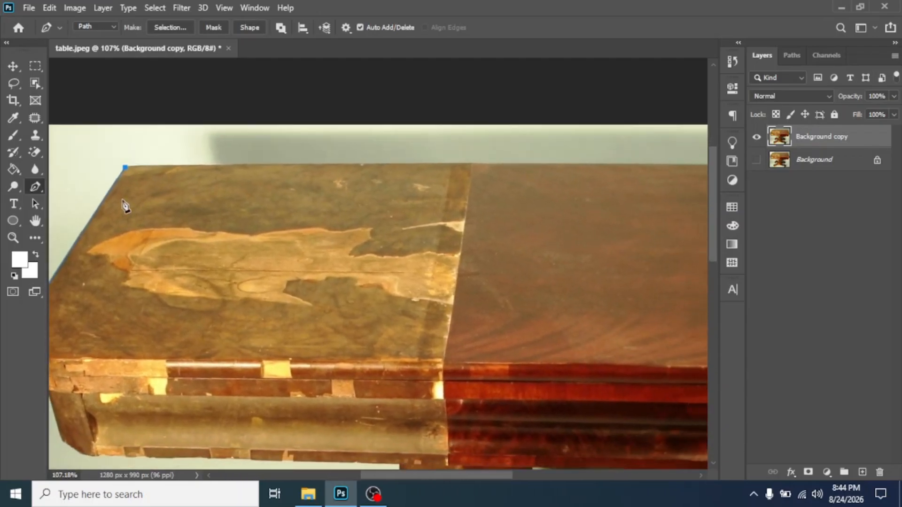
{"action": "left_click_drag", "start_coordinate": [466, 236], "coordinate": [221, 256]}
{"action": "left_click_drag", "start_coordinate": [408, 220], "coordinate": [595, 213]}
{"action": "left_click_drag", "start_coordinate": [210, 208], "coordinate": [336, 226]}
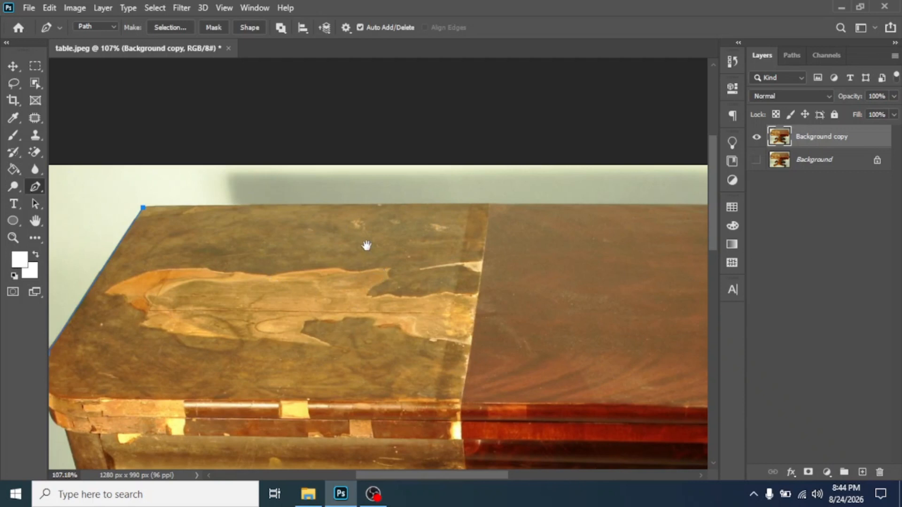
{"action": "left_click_drag", "start_coordinate": [382, 288], "coordinate": [411, 294]}
{"action": "left_click_drag", "start_coordinate": [577, 262], "coordinate": [369, 267]}
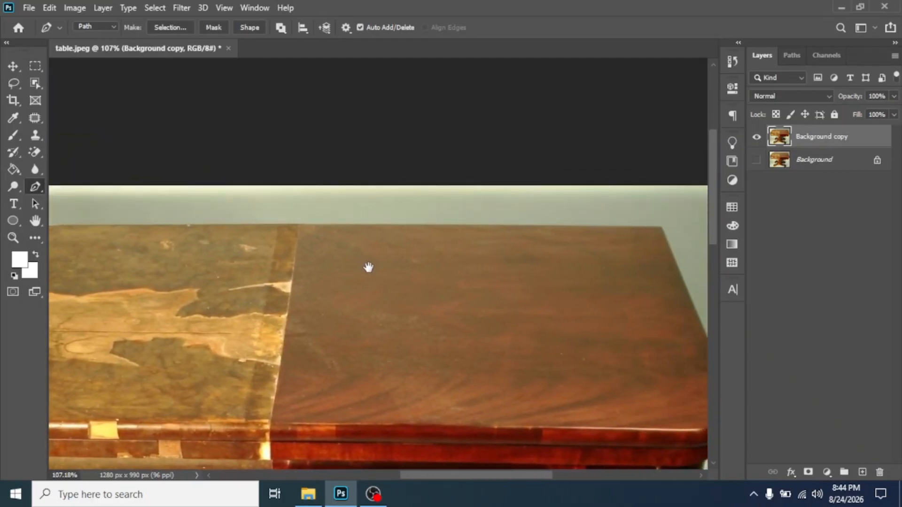
- Try anchoring the path at the tabletop's top-right corner, then pan back to the left anchor
{"action": "left_click", "coordinate": [662, 229]}
{"action": "left_click_drag", "start_coordinate": [231, 252], "coordinate": [401, 294]}
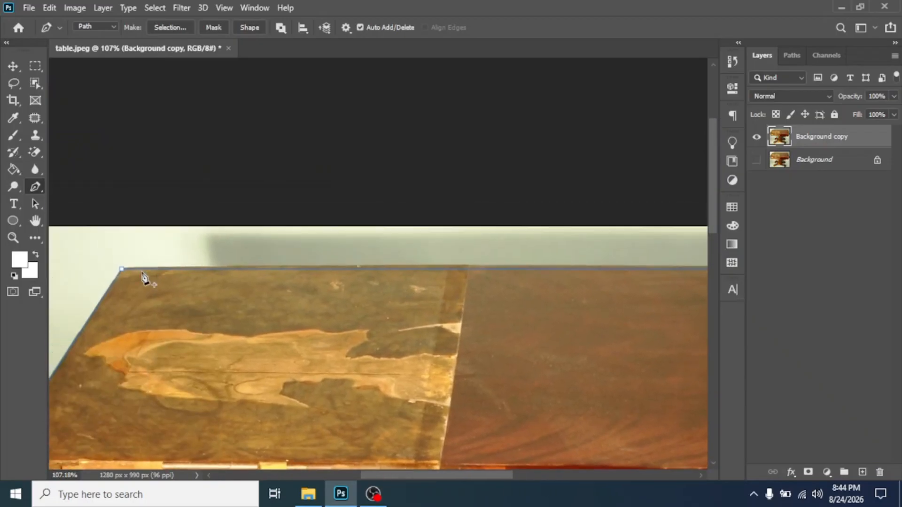
{"action": "left_click_drag", "start_coordinate": [644, 298], "coordinate": [416, 262]}
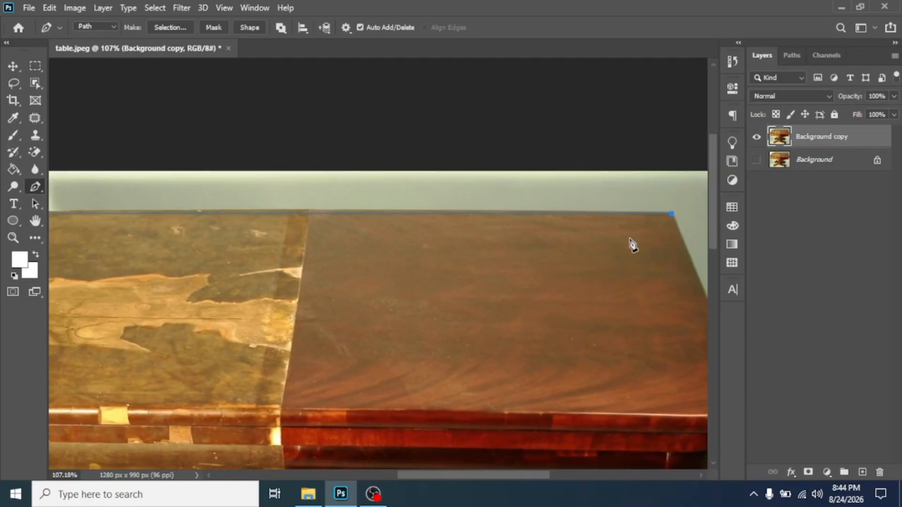
{"action": "left_click_drag", "start_coordinate": [244, 241], "coordinate": [427, 324]}
{"action": "left_click", "coordinate": [596, 204]}
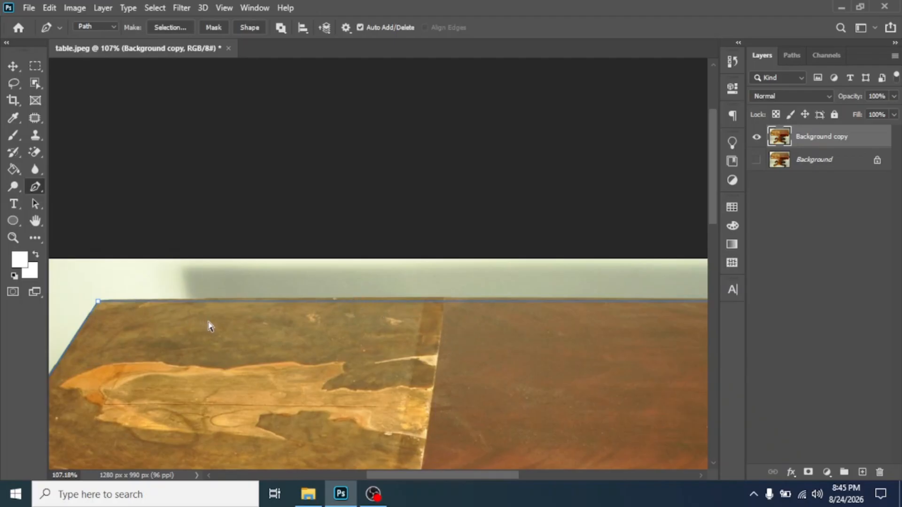
{"action": "left_click_drag", "start_coordinate": [177, 339], "coordinate": [344, 232]}
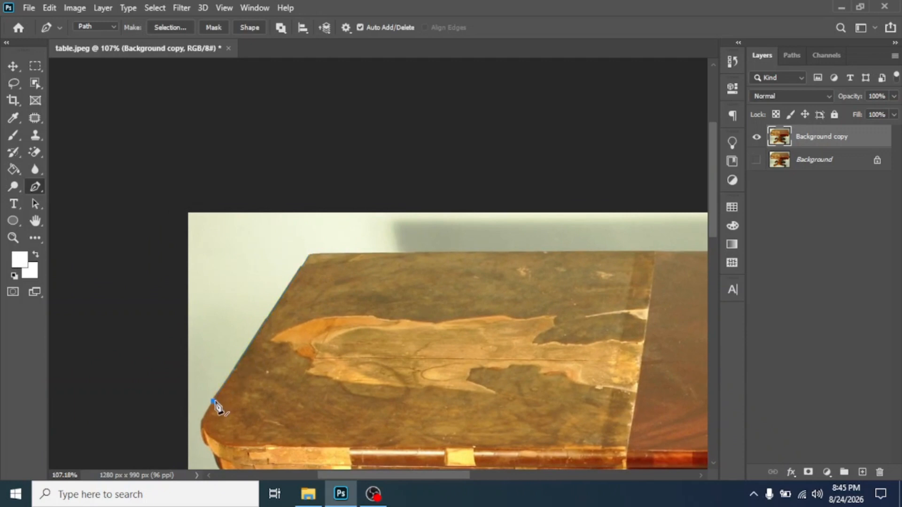
{"action": "left_click_drag", "start_coordinate": [292, 288], "coordinate": [298, 258]}
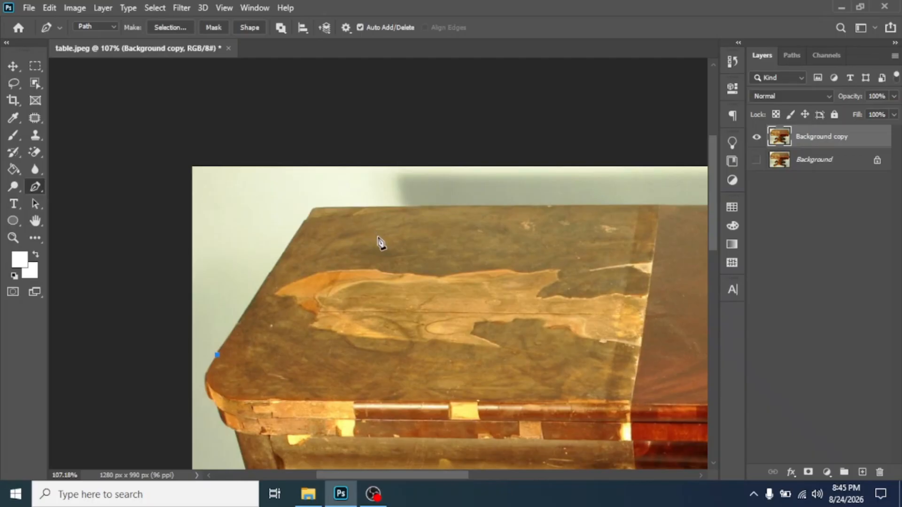
- Undo the last path point and zoom in around the tabletop's top-left corner and left anchor
{"action": "key", "text": "ctrl+z"}
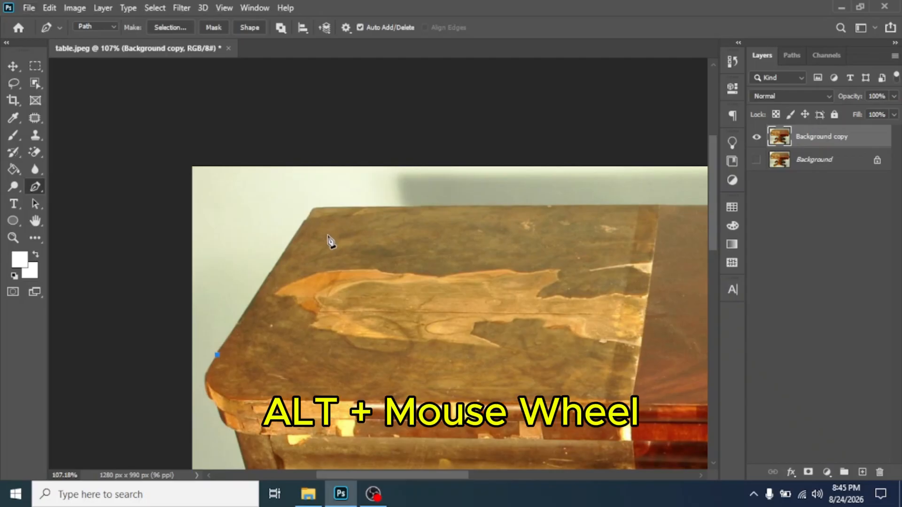
{"action": "scroll", "coordinate": [356, 266], "scroll_direction": "up", "scroll_amount": 3}
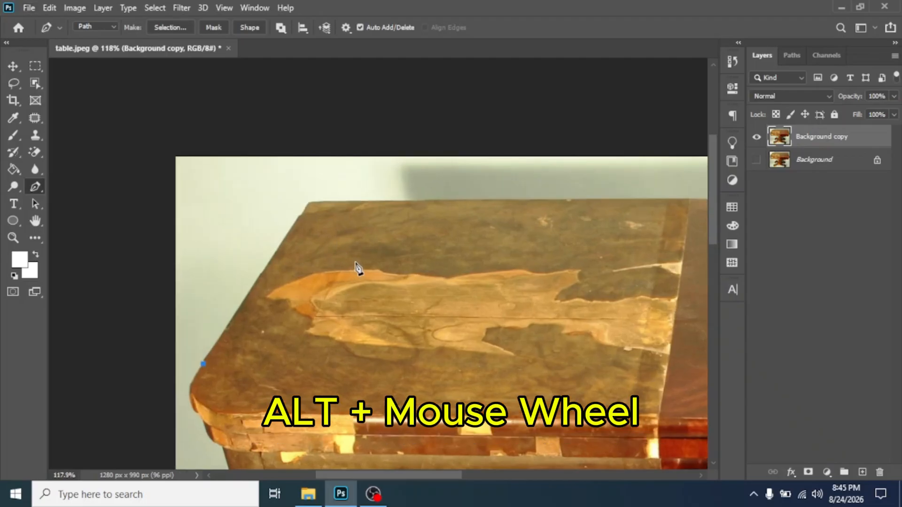
{"action": "scroll", "coordinate": [356, 266], "scroll_direction": "up", "scroll_amount": 2}
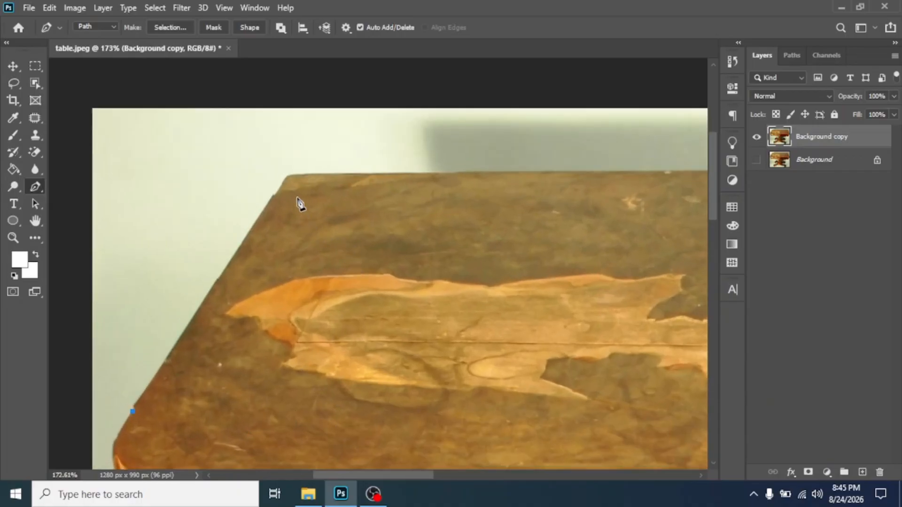
{"action": "left_click_drag", "start_coordinate": [227, 215], "coordinate": [247, 276]}
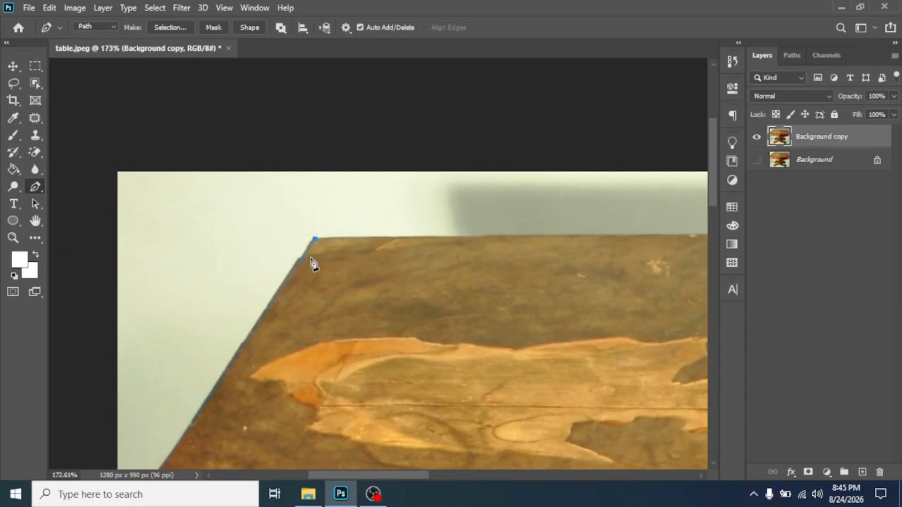
{"action": "scroll", "coordinate": [314, 259], "scroll_direction": "down", "scroll_amount": 2}
{"action": "left_click_drag", "start_coordinate": [559, 258], "coordinate": [312, 244]}
{"action": "scroll", "coordinate": [355, 254], "scroll_direction": "down", "scroll_amount": 2}
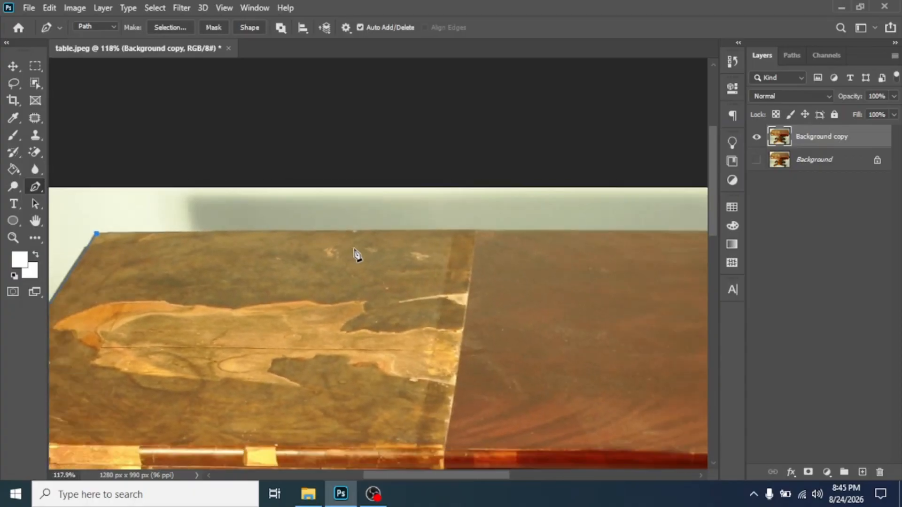
{"action": "left_click_drag", "start_coordinate": [498, 244], "coordinate": [374, 288]}
{"action": "left_click_drag", "start_coordinate": [443, 298], "coordinate": [394, 286]}
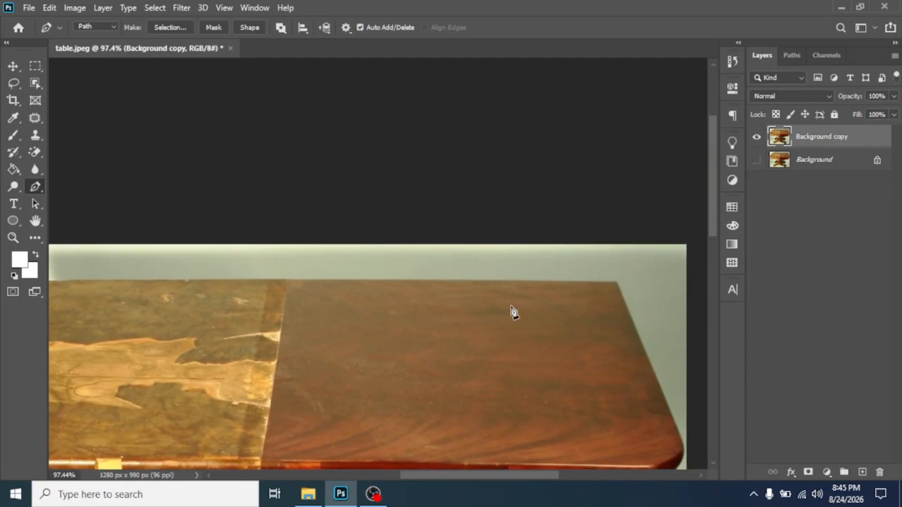
{"action": "mouse_move", "coordinate": [171, 304]}
{"action": "left_mouse_down"}
{"action": "mouse_move", "coordinate": [314, 306]}
{"action": "mouse_move", "coordinate": [155, 309]}
{"action": "left_mouse_up"}
- Pan along the tabletop's top edge to its top-right corner and zoom back out
{"action": "left_click_drag", "start_coordinate": [282, 310], "coordinate": [220, 314]}
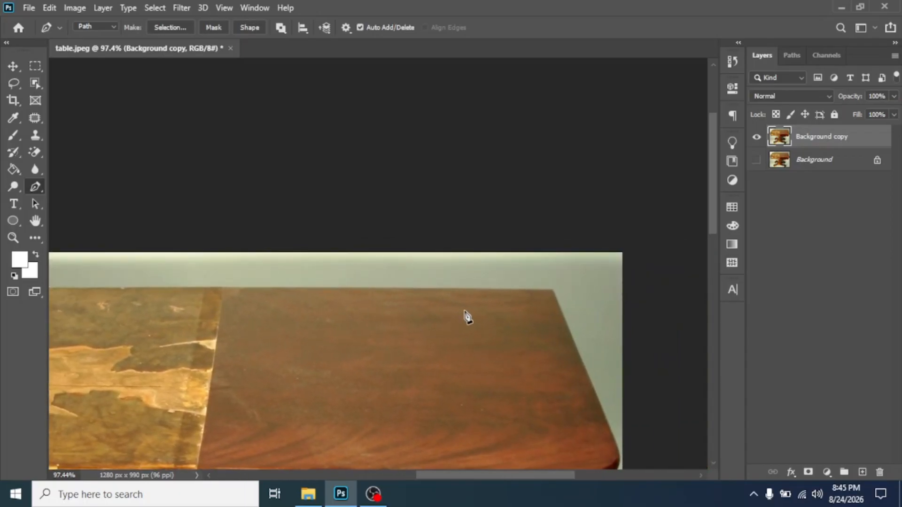
{"action": "scroll", "coordinate": [556, 312], "scroll_direction": "up", "scroll_amount": 2}
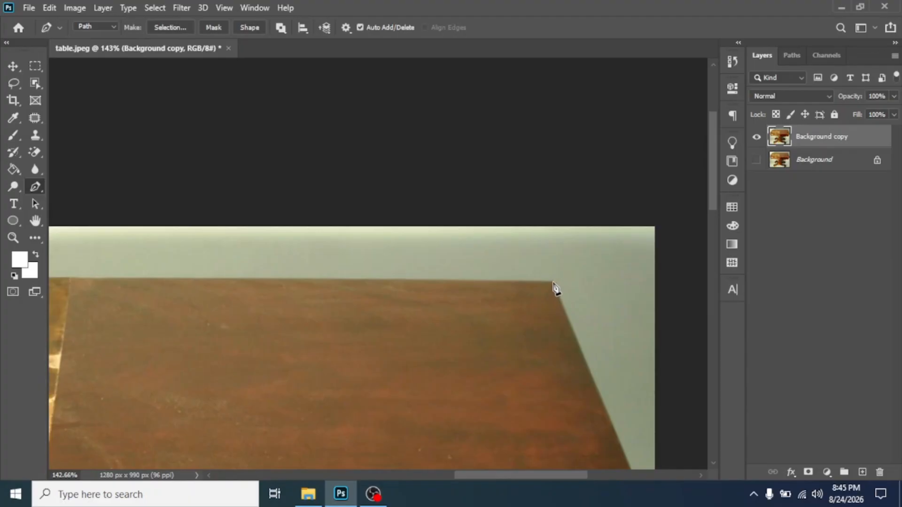
{"action": "scroll", "coordinate": [554, 288], "scroll_direction": "down", "scroll_amount": 2}
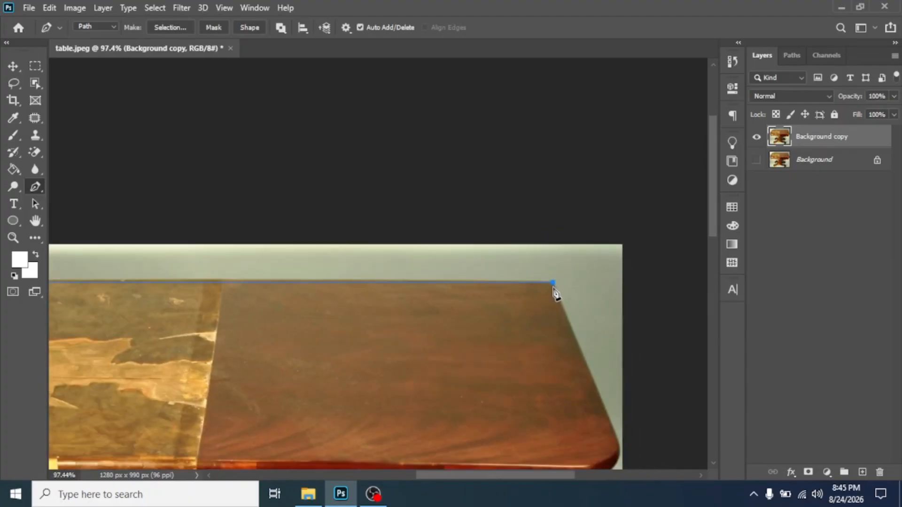
{"action": "left_click_drag", "start_coordinate": [616, 316], "coordinate": [515, 151]}
{"action": "left_click_drag", "start_coordinate": [456, 212], "coordinate": [481, 221]}
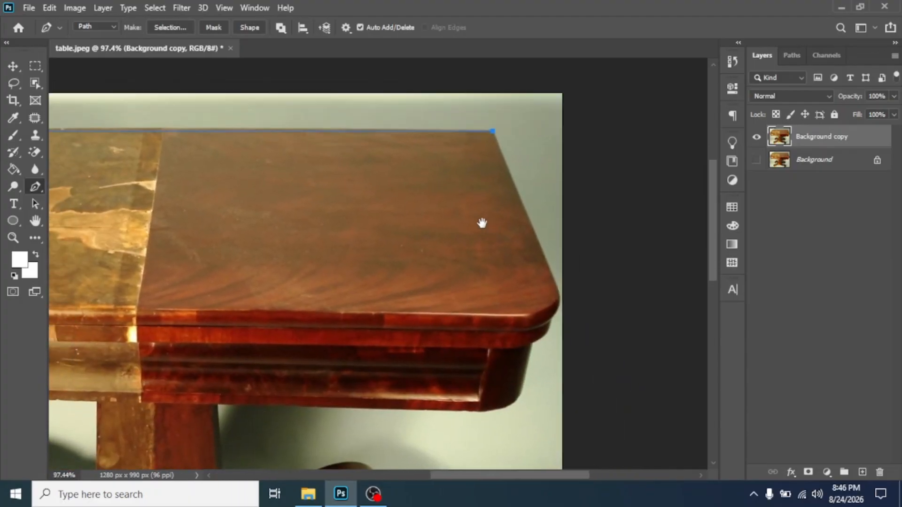
{"action": "scroll", "coordinate": [503, 193], "scroll_direction": "down", "scroll_amount": 2}
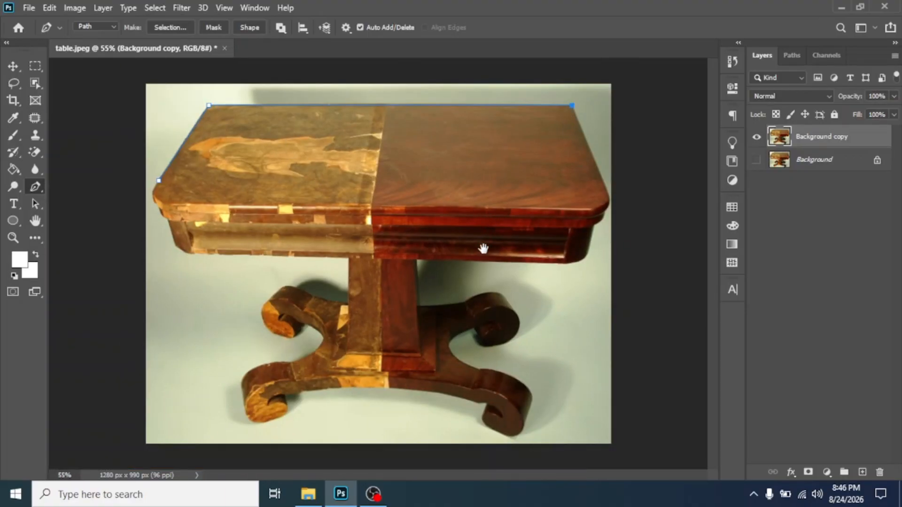
- Add a smooth curved anchor at the tabletop's rounded right corner and fine-tune its handles
{"action": "scroll", "coordinate": [502, 253], "scroll_direction": "up", "scroll_amount": 4}
{"action": "left_click_drag", "start_coordinate": [582, 176], "coordinate": [510, 278]}
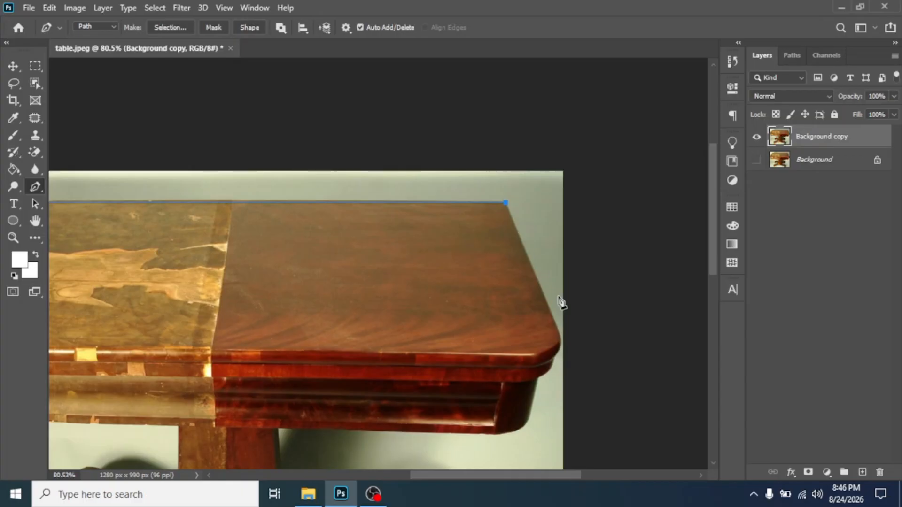
{"action": "scroll", "coordinate": [567, 331], "scroll_direction": "up", "scroll_amount": 2}
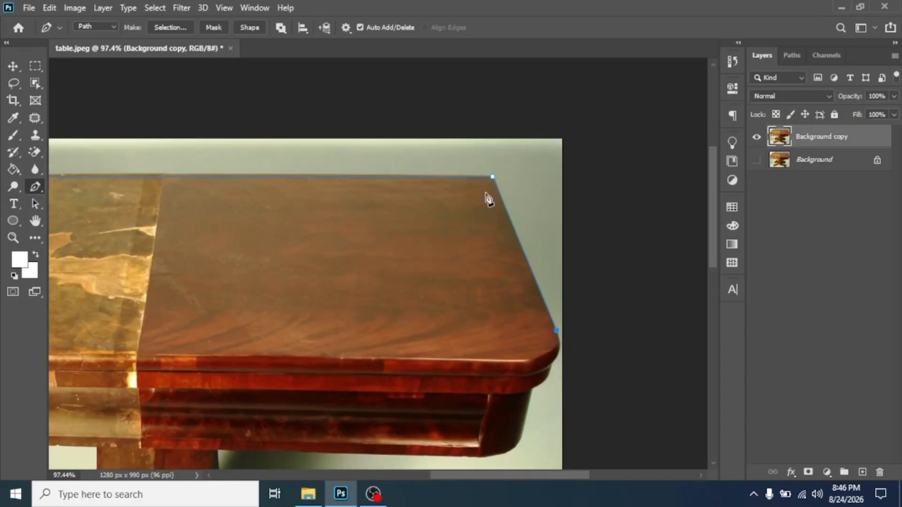
{"action": "key", "text": "space"}
{"action": "left_click_drag", "start_coordinate": [487, 344], "coordinate": [435, 207]}
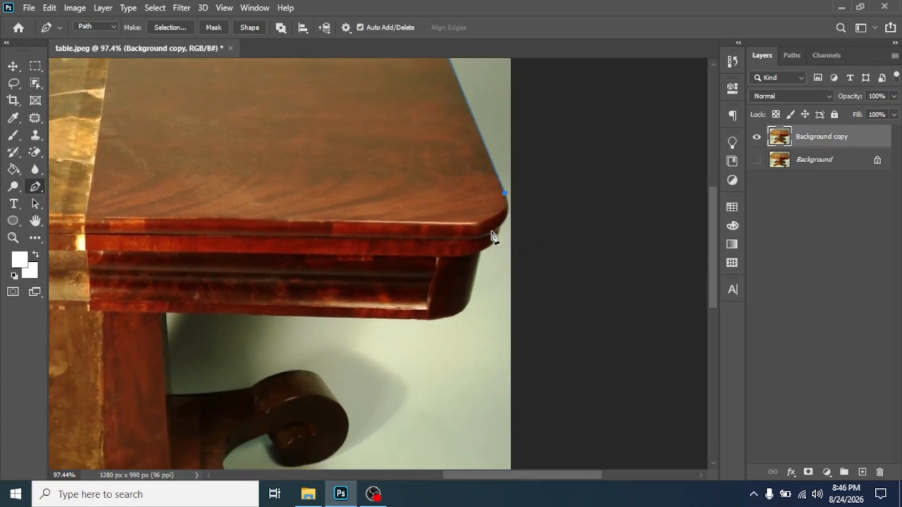
{"action": "left_click_drag", "start_coordinate": [492, 228], "coordinate": [429, 266]}
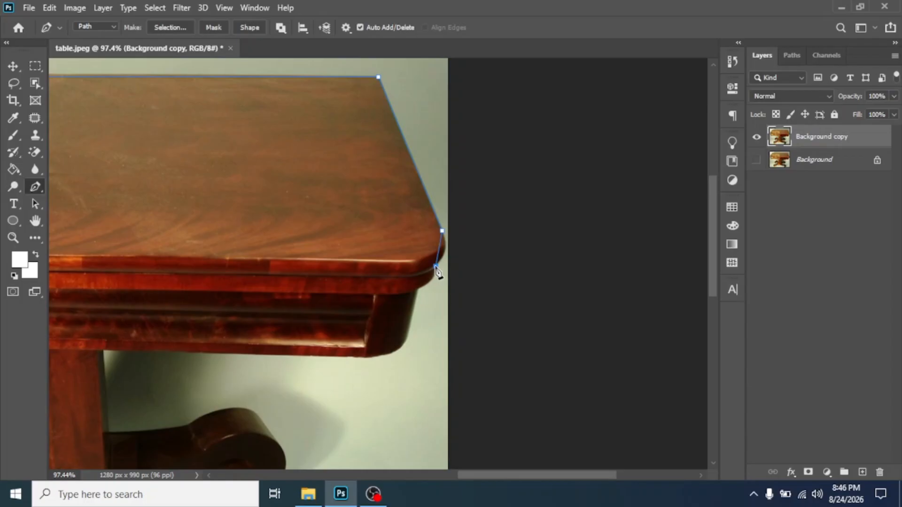
{"action": "left_click_drag", "start_coordinate": [436, 267], "coordinate": [420, 280]}
{"action": "left_click_drag", "start_coordinate": [420, 279], "coordinate": [419, 281]}
- Place a curved point on the table edge below the corner, redoing a misplaced one
{"action": "scroll", "coordinate": [421, 296], "scroll_direction": "up", "scroll_amount": 2}
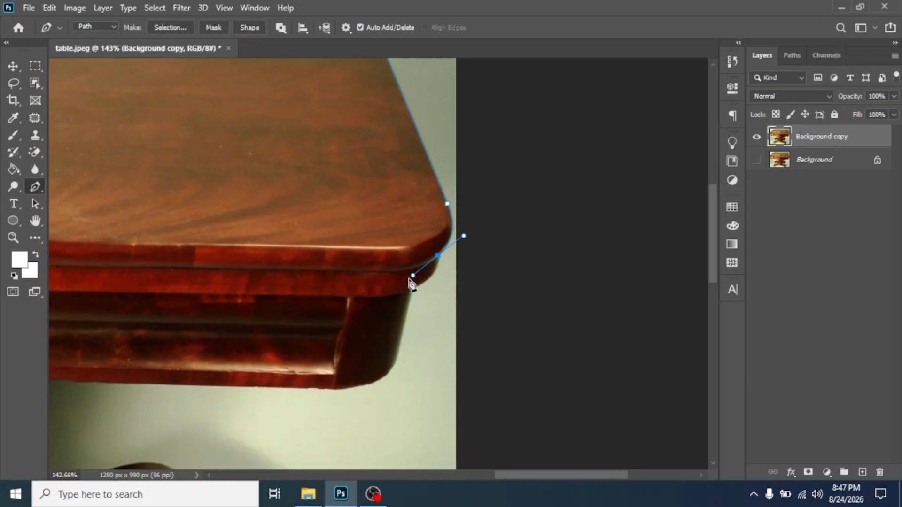
{"action": "left_click_drag", "start_coordinate": [411, 290], "coordinate": [335, 277]}
{"action": "key", "text": "ctrl+z"}
{"action": "left_click_drag", "start_coordinate": [411, 291], "coordinate": [379, 303]}
{"action": "key", "text": "space"}
{"action": "left_click_drag", "start_coordinate": [283, 411], "coordinate": [304, 285]}
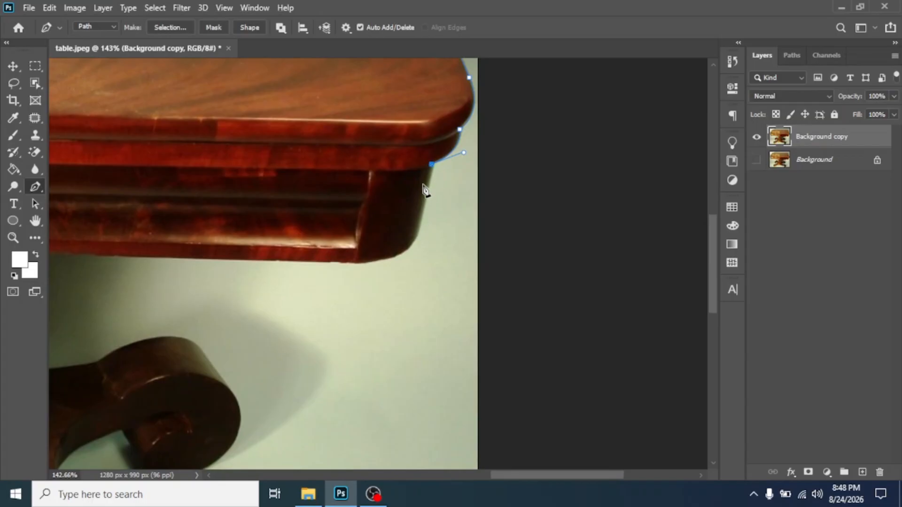
- Add anchors along the apron's lower edge, where it meets the leg, and down the leg
{"action": "left_click", "coordinate": [415, 237]}
{"action": "left_click_drag", "start_coordinate": [300, 283], "coordinate": [525, 248]}
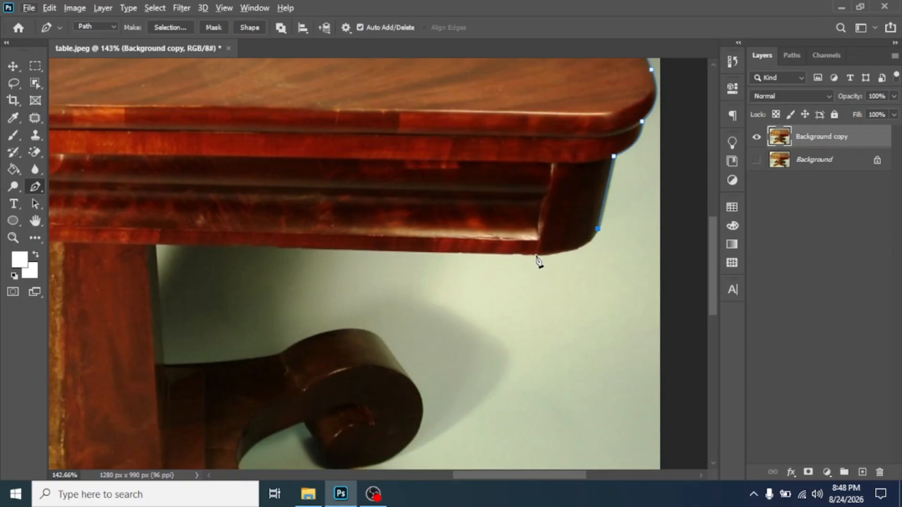
{"action": "left_click_drag", "start_coordinate": [536, 255], "coordinate": [479, 256]}
{"action": "left_click_drag", "start_coordinate": [257, 282], "coordinate": [333, 299]}
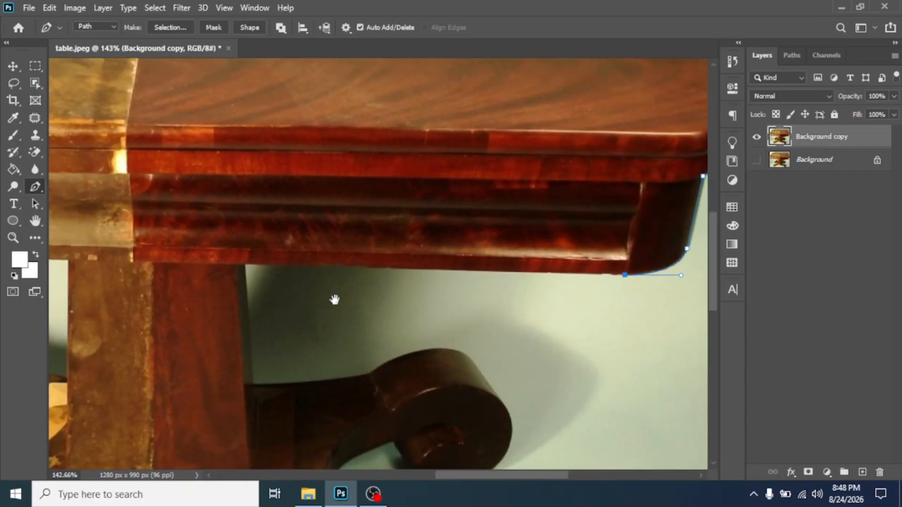
{"action": "left_click", "coordinate": [237, 265]}
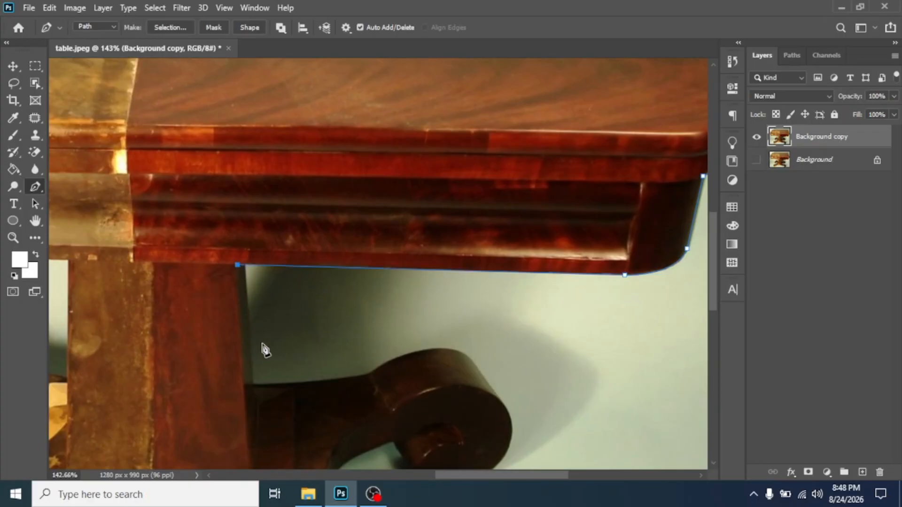
{"action": "left_click", "coordinate": [244, 385]}
- Curve the path along the top of the foot and over the scroll, with a corner point
{"action": "left_click_drag", "start_coordinate": [370, 376], "coordinate": [438, 365]}
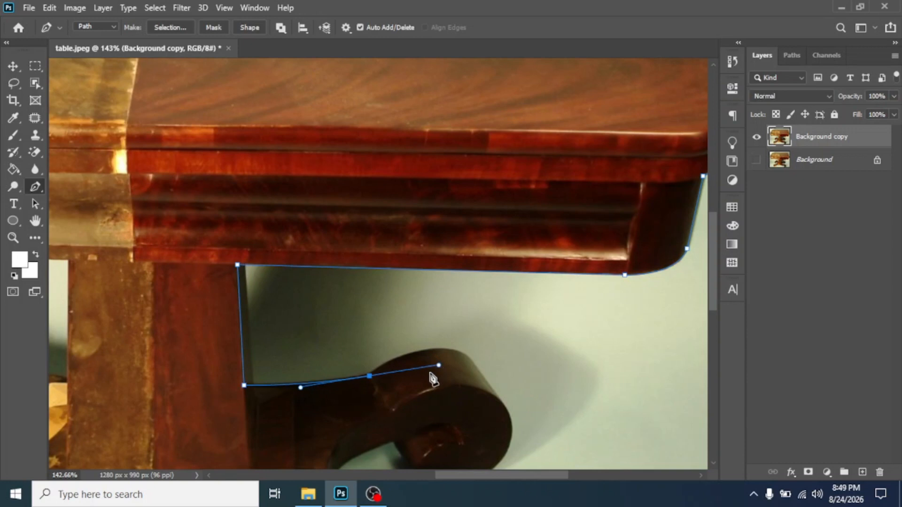
{"action": "left_click", "coordinate": [371, 376], "text": "alt"}
{"action": "left_click_drag", "start_coordinate": [397, 383], "coordinate": [278, 257]}
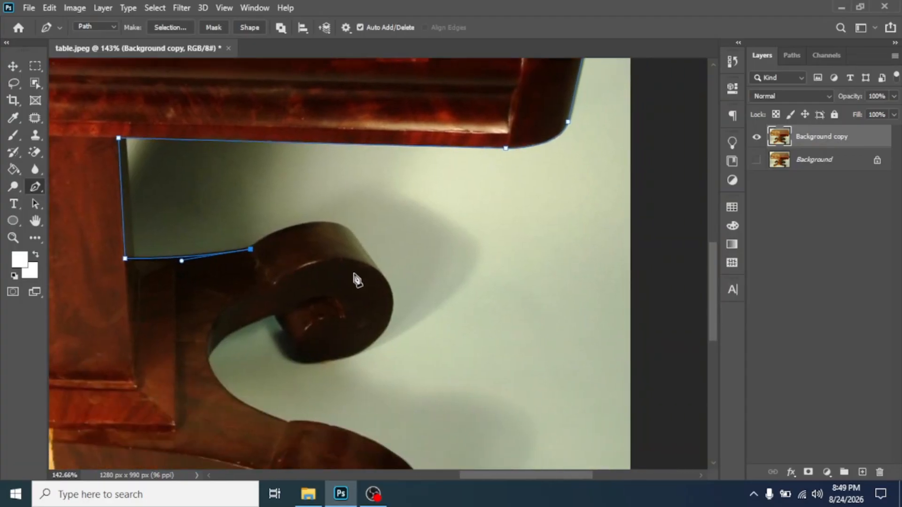
{"action": "left_click_drag", "start_coordinate": [326, 288], "coordinate": [275, 284]}
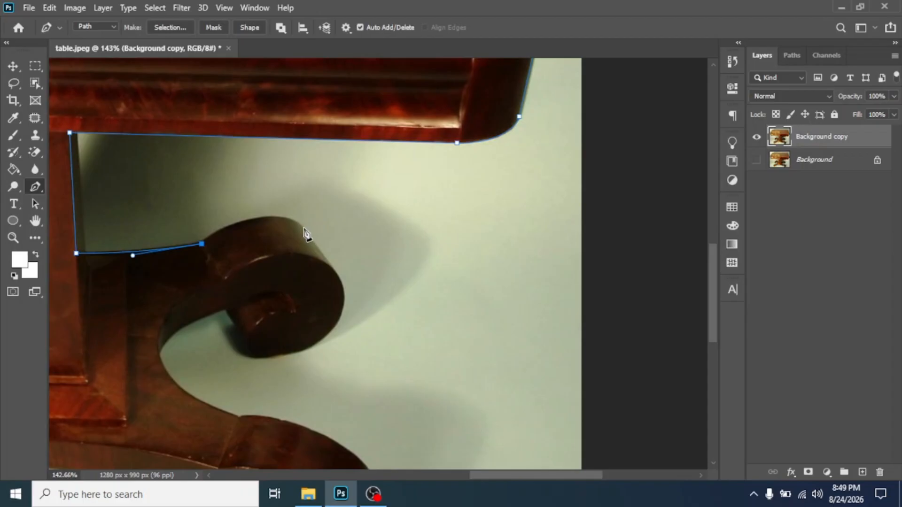
{"action": "left_click_drag", "start_coordinate": [303, 229], "coordinate": [348, 262]}
{"action": "scroll", "coordinate": [320, 255], "scroll_direction": "up", "scroll_amount": 2}
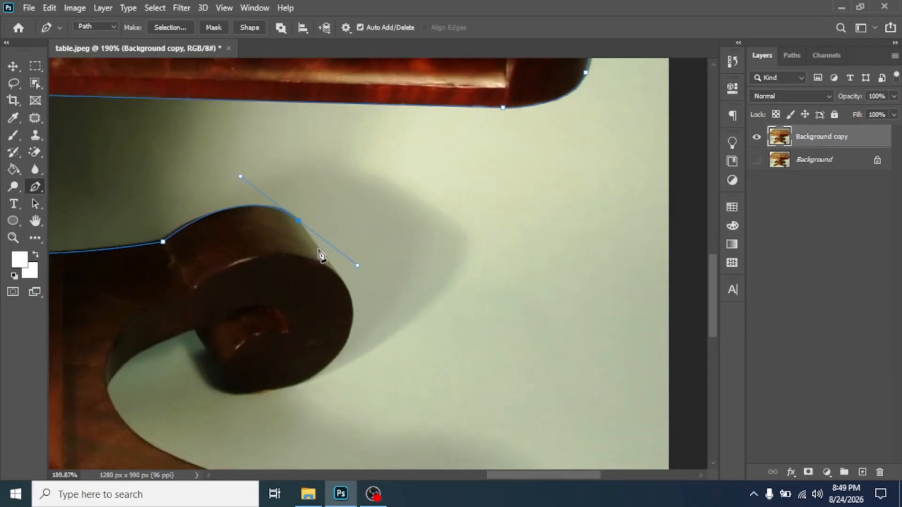
{"action": "scroll", "coordinate": [318, 250], "scroll_direction": "up", "scroll_amount": 1}
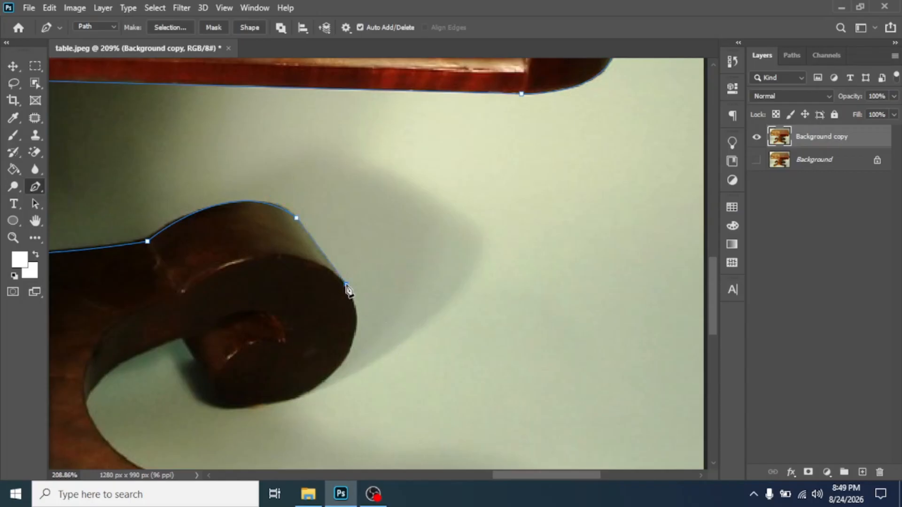
- Curve the path along the scroll's outer edge and under its curl, redoing a misplaced underside point
{"action": "left_click_drag", "start_coordinate": [290, 369], "coordinate": [379, 248]}
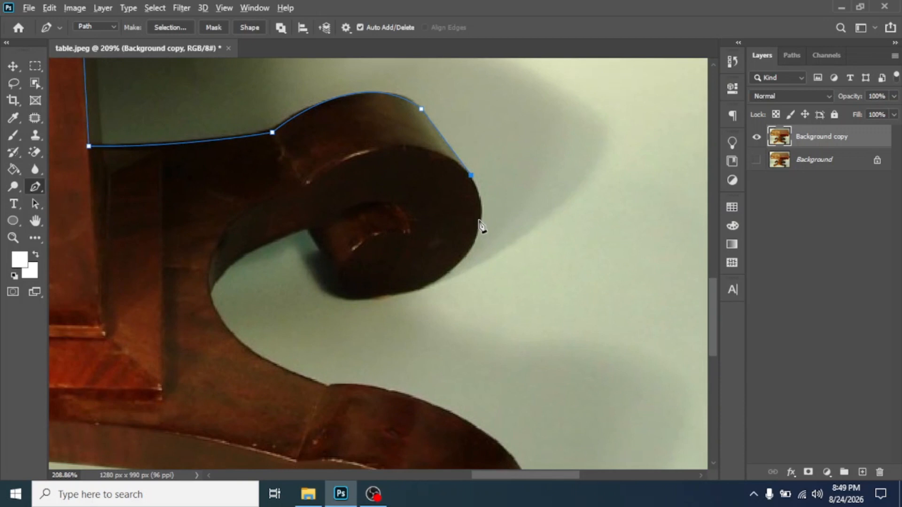
{"action": "scroll", "coordinate": [486, 230], "scroll_direction": "down", "scroll_amount": 1}
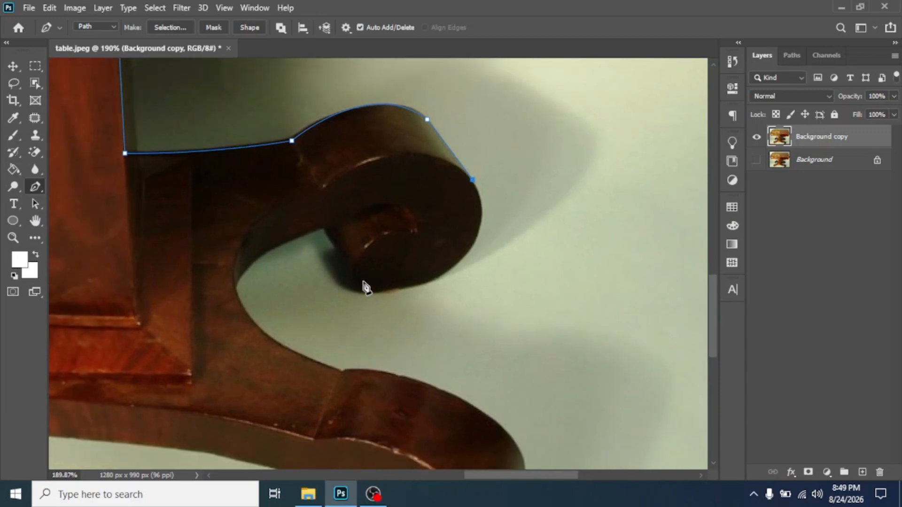
{"action": "left_click_drag", "start_coordinate": [364, 282], "coordinate": [215, 269]}
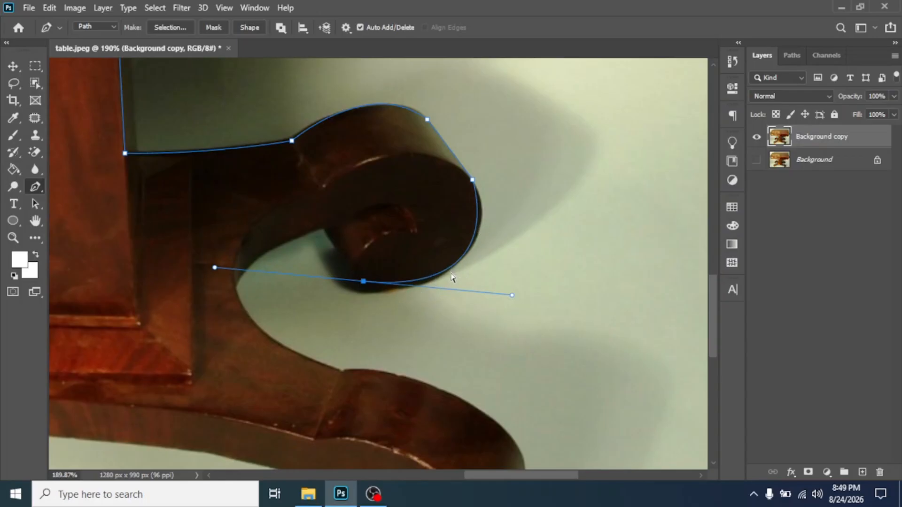
{"action": "key", "text": "ctrl+z"}
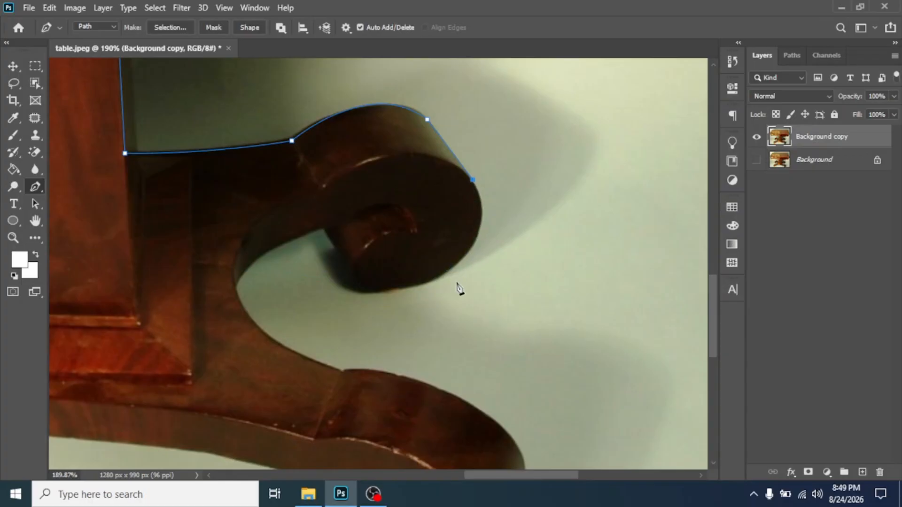
{"action": "scroll", "coordinate": [469, 328], "scroll_direction": "up", "scroll_amount": 2}
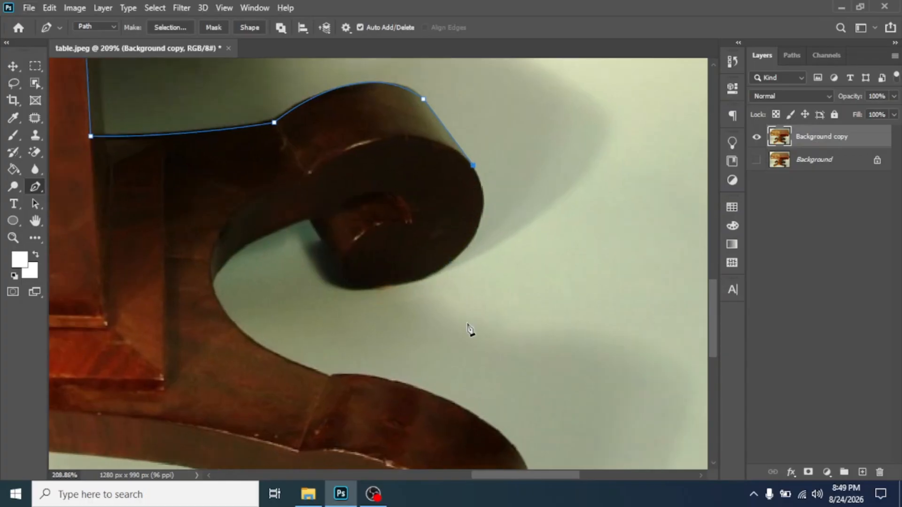
{"action": "scroll", "coordinate": [461, 310], "scroll_direction": "up", "scroll_amount": 1}
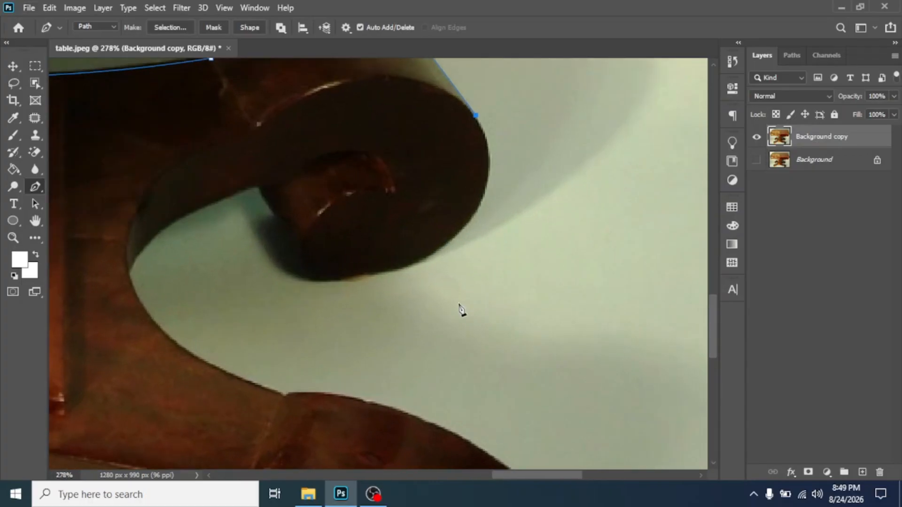
{"action": "left_click_drag", "start_coordinate": [396, 252], "coordinate": [407, 302]}
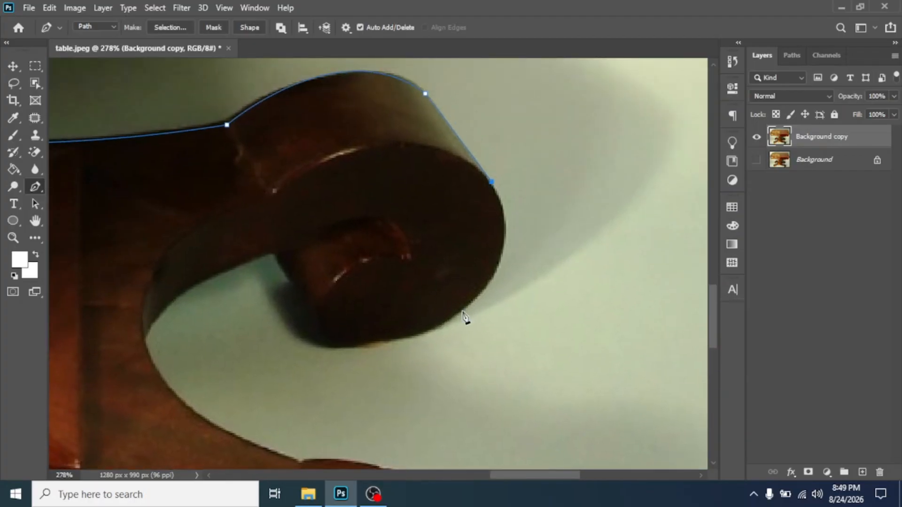
{"action": "left_click_drag", "start_coordinate": [455, 317], "coordinate": [375, 377]}
{"action": "left_click", "coordinate": [455, 316], "text": "alt"}
{"action": "left_click_drag", "start_coordinate": [319, 329], "coordinate": [255, 297]}
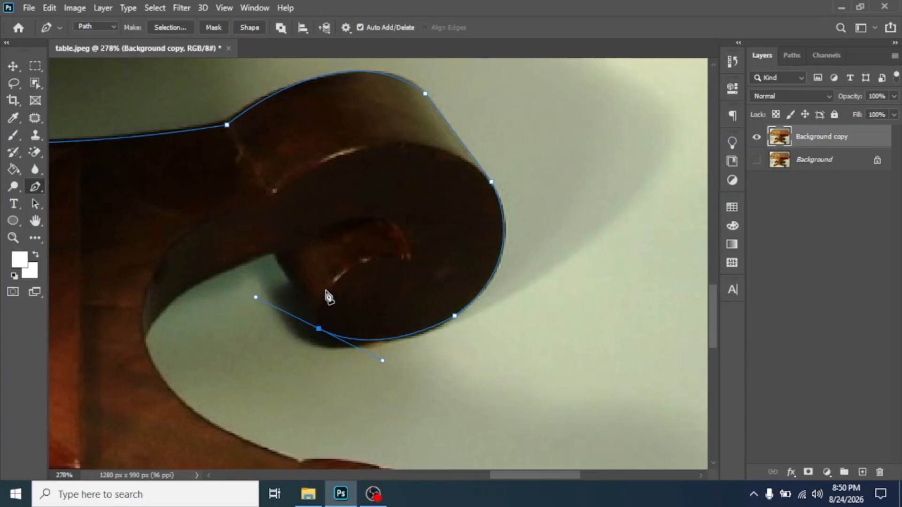
{"action": "scroll", "coordinate": [329, 297], "scroll_direction": "down", "scroll_amount": 5}
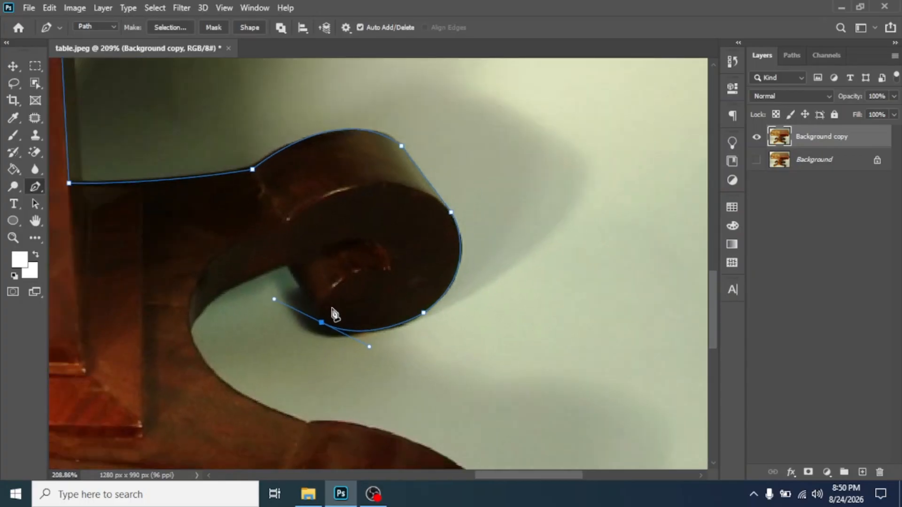
{"action": "left_click_drag", "start_coordinate": [248, 344], "coordinate": [474, 341]}
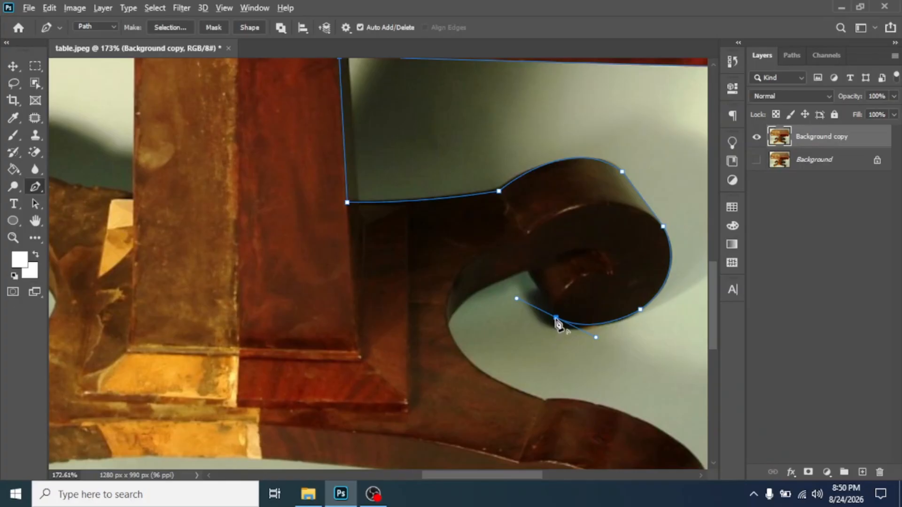
- Trace the path inside the scroll's curl and down the foot's inner hollow with corner points
{"action": "left_click", "coordinate": [556, 318]}
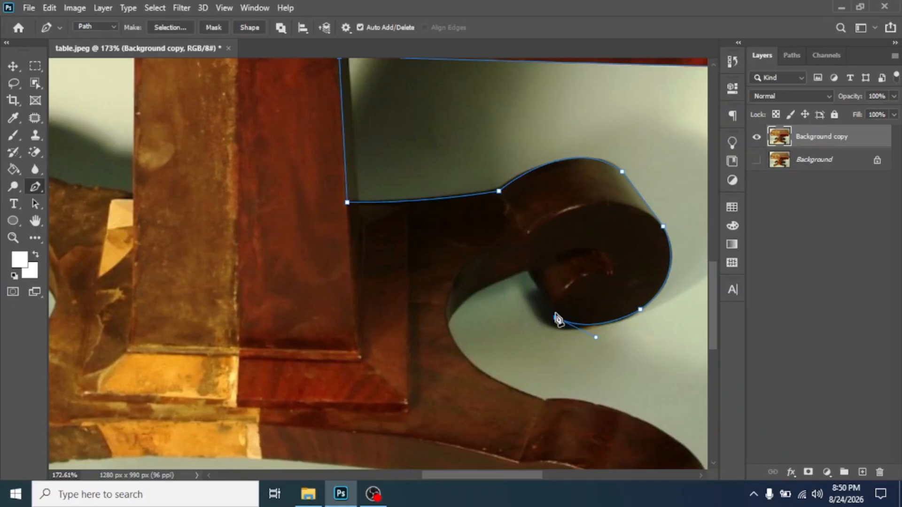
{"action": "left_click", "coordinate": [527, 271]}
{"action": "left_click_drag", "start_coordinate": [447, 324], "coordinate": [344, 225]}
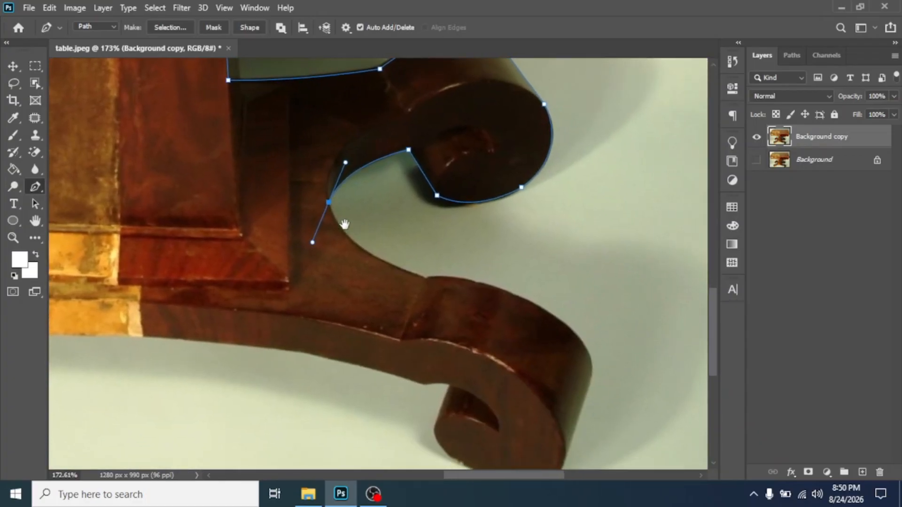
{"action": "left_click", "coordinate": [328, 203]}
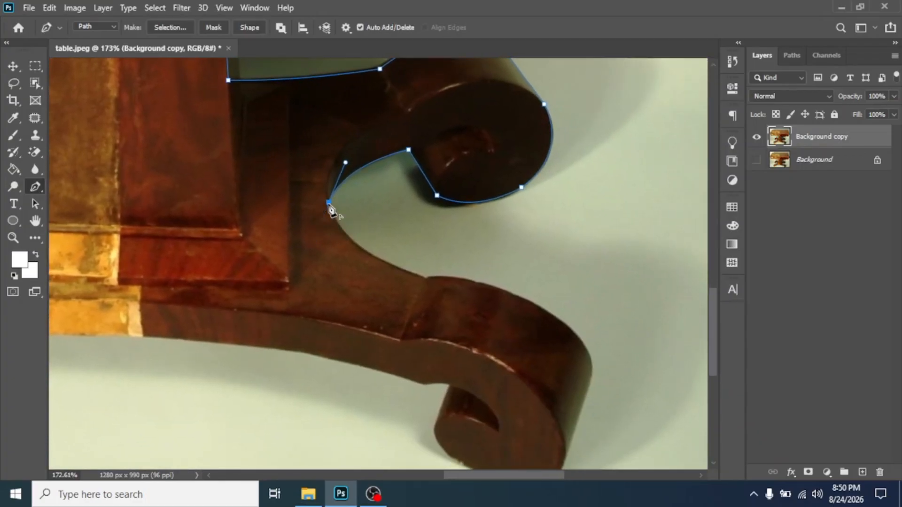
{"action": "left_click_drag", "start_coordinate": [426, 280], "coordinate": [520, 308]}
{"action": "left_click", "coordinate": [426, 280], "text": "alt"}
- Undo a stray point and curve the path over the top of the lower scroll
{"action": "left_click_drag", "start_coordinate": [592, 377], "coordinate": [624, 470]}
{"action": "key", "text": "ctrl+z"}
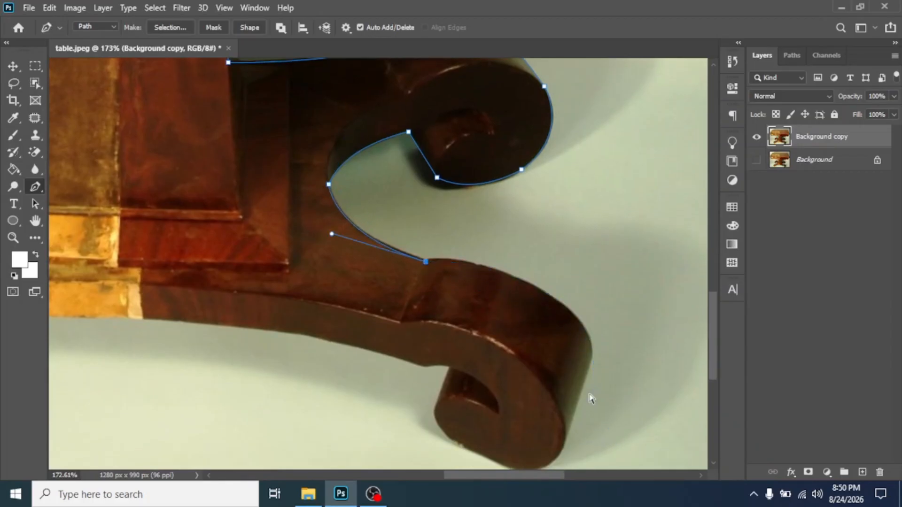
{"action": "left_click_drag", "start_coordinate": [542, 290], "coordinate": [618, 332]}
{"action": "left_click", "coordinate": [543, 291], "text": "alt"}
{"action": "left_click_drag", "start_coordinate": [554, 364], "coordinate": [465, 221]}
{"action": "left_click_drag", "start_coordinate": [504, 220], "coordinate": [496, 260]}
- Add corner and curved points around the lower scroll's end and along the foot's underside
{"action": "left_click", "coordinate": [473, 307]}
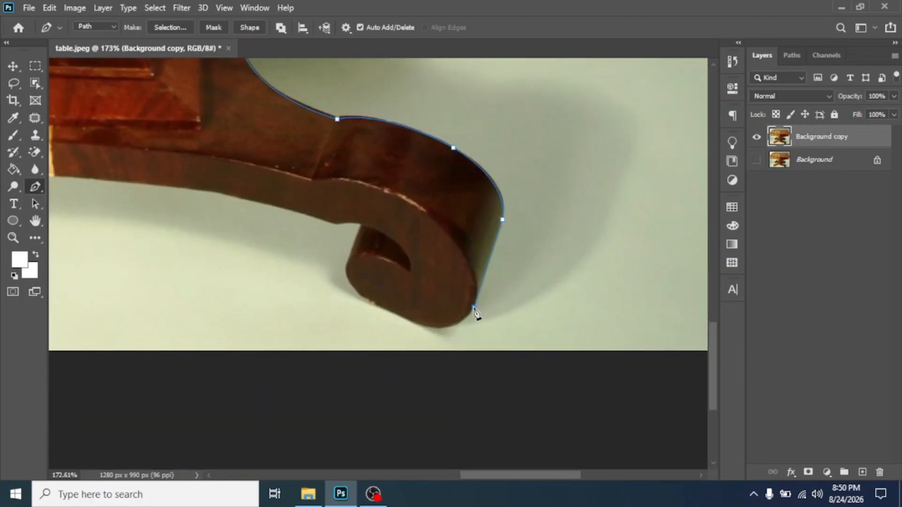
{"action": "left_click", "coordinate": [401, 316]}
{"action": "left_click_drag", "start_coordinate": [347, 269], "coordinate": [433, 261]}
{"action": "left_click", "coordinate": [347, 269], "text": "alt"}
{"action": "left_click", "coordinate": [362, 226]}
{"action": "left_click", "coordinate": [452, 254], "text": "alt"}
- Zoom and pan to review the whole table base and apron
{"action": "left_click_drag", "start_coordinate": [299, 255], "coordinate": [517, 263]}
{"action": "scroll", "coordinate": [442, 257], "scroll_direction": "down", "scroll_amount": 4}
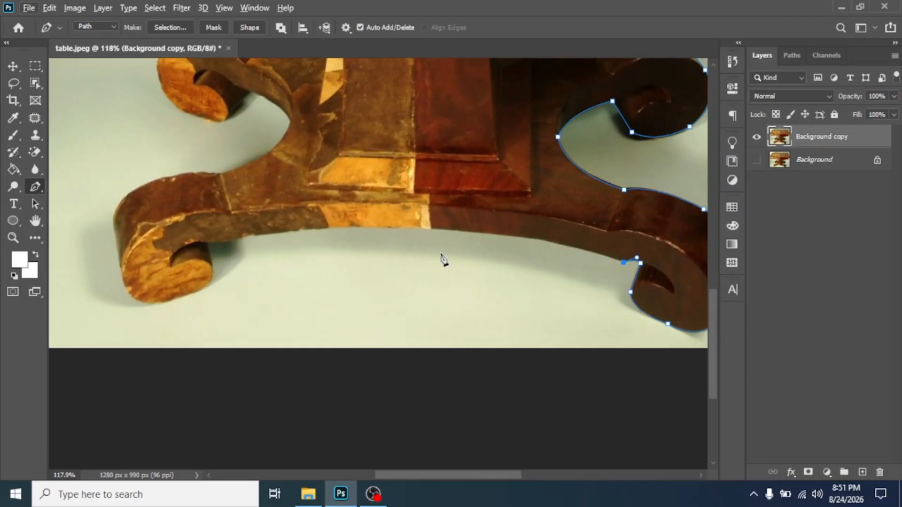
{"action": "scroll", "coordinate": [441, 257], "scroll_direction": "down", "scroll_amount": 4}
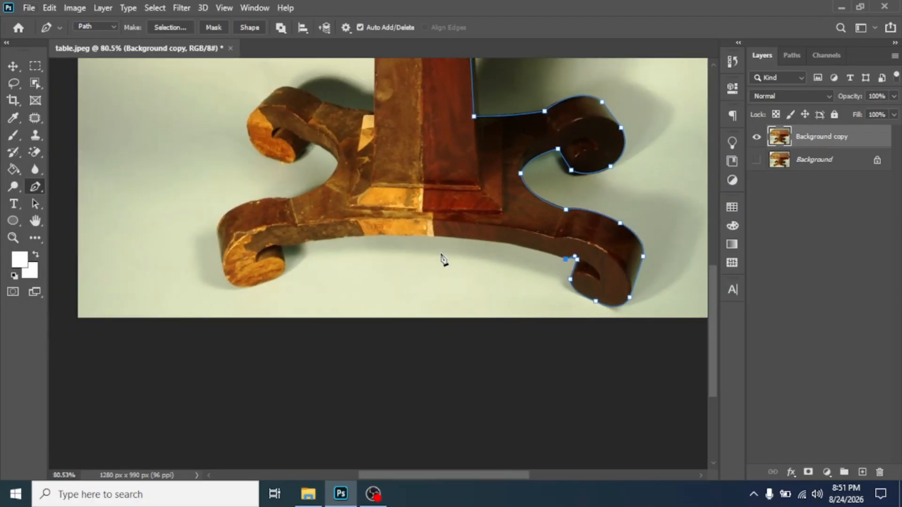
{"action": "scroll", "coordinate": [442, 259], "scroll_direction": "up", "scroll_amount": 5}
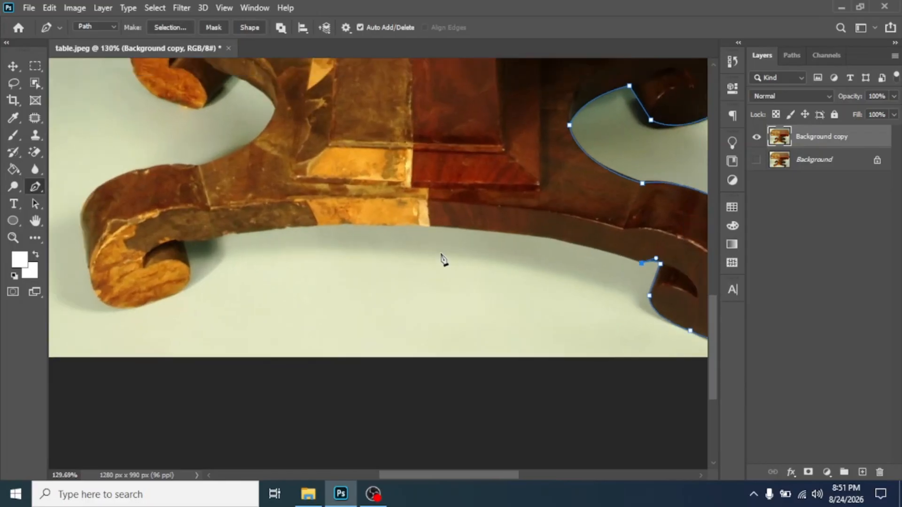
{"action": "scroll", "coordinate": [443, 259], "scroll_direction": "down", "scroll_amount": 3}
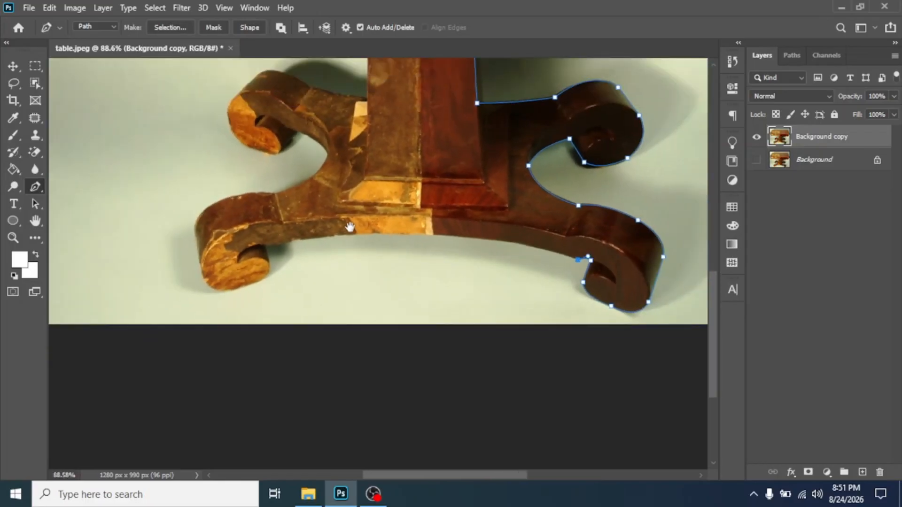
{"action": "left_click_drag", "start_coordinate": [348, 226], "coordinate": [310, 300]}
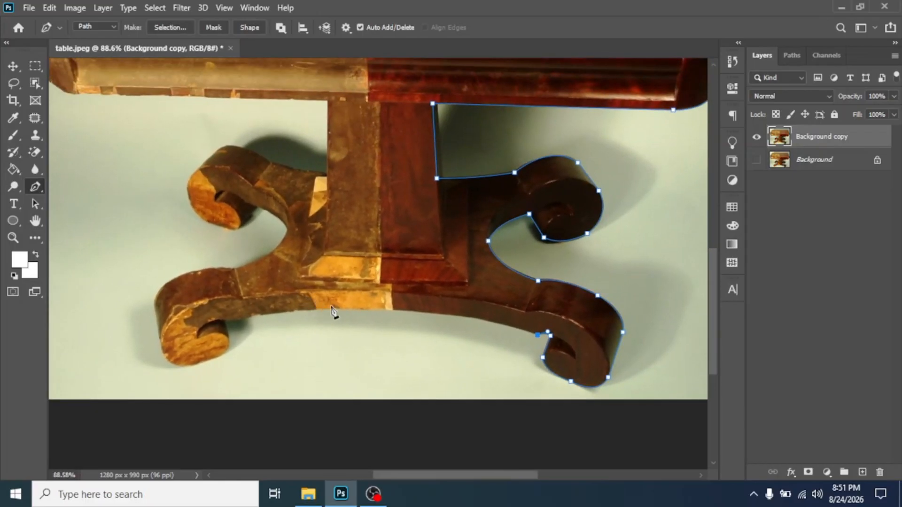
{"action": "scroll", "coordinate": [375, 320], "scroll_direction": "up", "scroll_amount": 4}
{"action": "scroll", "coordinate": [376, 320], "scroll_direction": "up", "scroll_amount": 2}
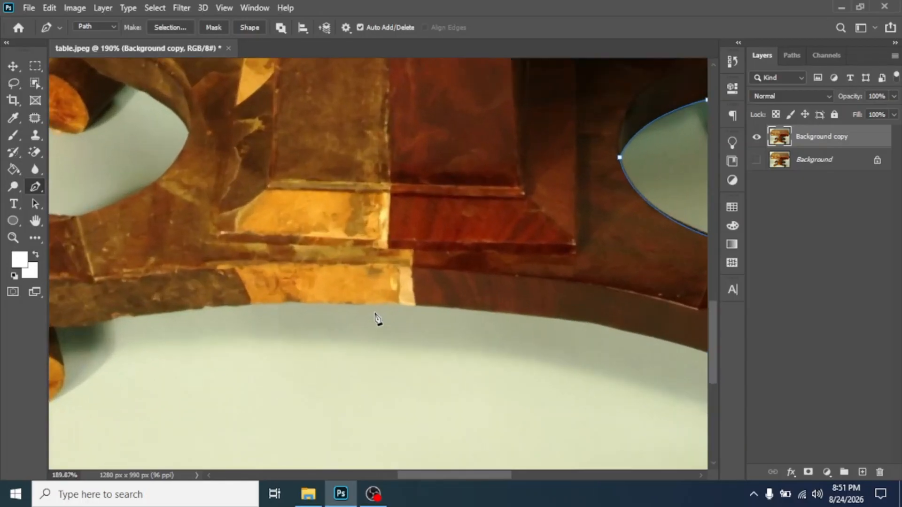
{"action": "scroll", "coordinate": [381, 318], "scroll_direction": "down", "scroll_amount": 5}
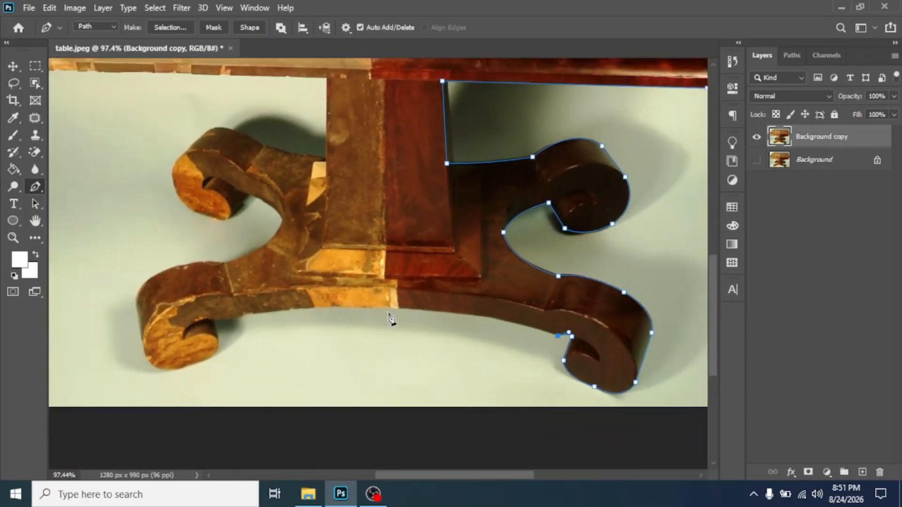
{"action": "scroll", "coordinate": [391, 319], "scroll_direction": "down", "scroll_amount": 1}
- Trace the base's lower edge and curve the path around the lower-left scroll
{"action": "left_click_drag", "start_coordinate": [394, 309], "coordinate": [317, 308]}
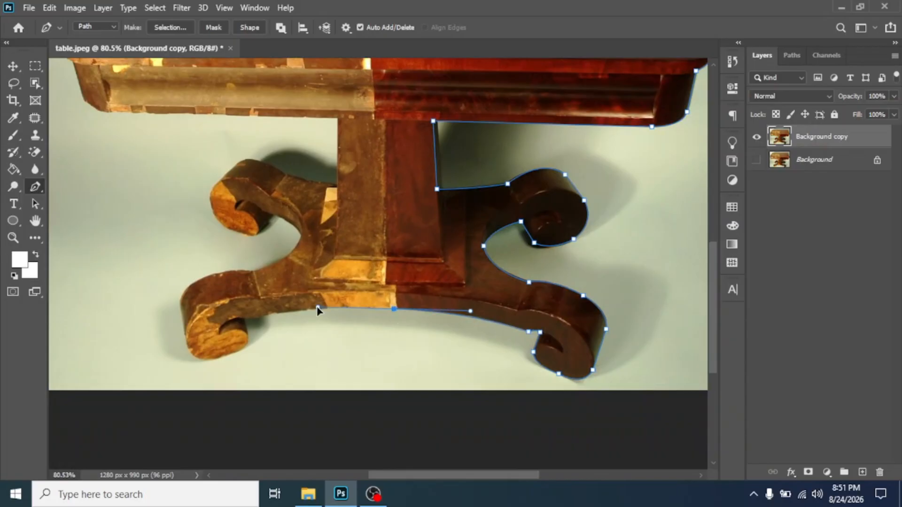
{"action": "left_click", "coordinate": [393, 309], "text": "alt"}
{"action": "scroll", "coordinate": [283, 324], "scroll_direction": "up", "scroll_amount": 2}
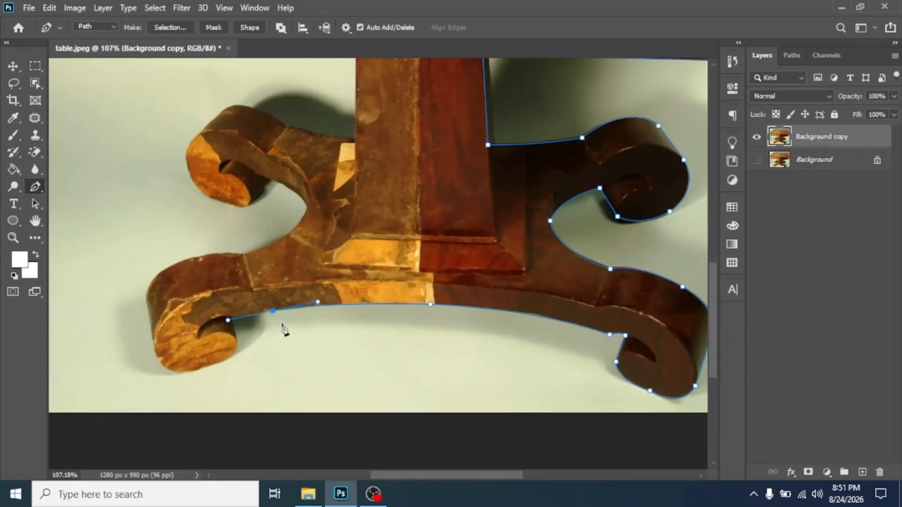
{"action": "left_click_drag", "start_coordinate": [244, 319], "coordinate": [234, 318]}
{"action": "left_click", "coordinate": [229, 358]}
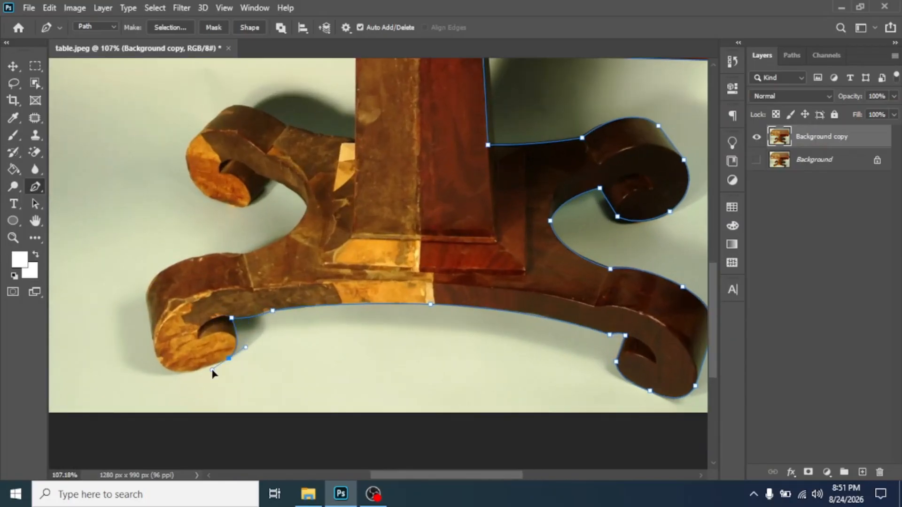
{"action": "left_click_drag", "start_coordinate": [167, 369], "coordinate": [131, 365]}
{"action": "left_click_drag", "start_coordinate": [151, 336], "coordinate": [151, 307]}
{"action": "left_click", "coordinate": [147, 298]}
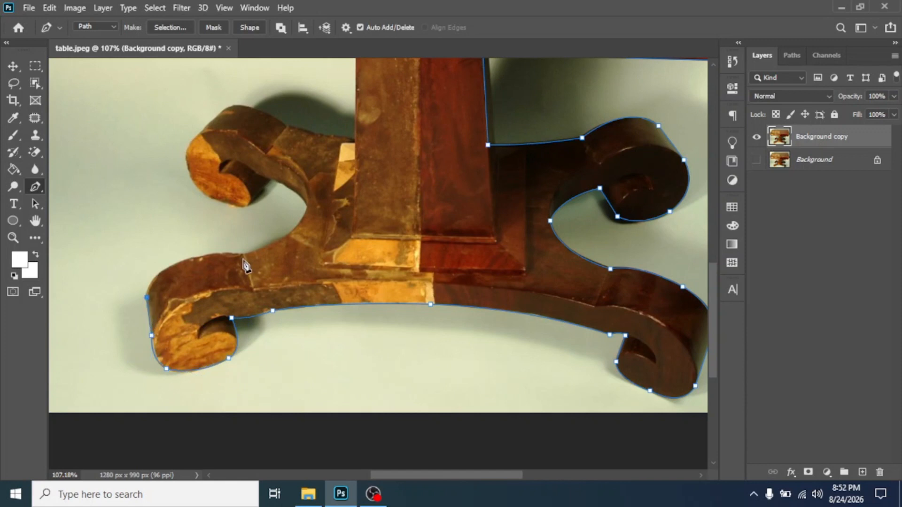
- Trace over the left foot and around the upper-left scroll, using sharp-corner anchors
{"action": "left_click_drag", "start_coordinate": [245, 256], "coordinate": [340, 261]}
{"action": "left_click", "coordinate": [244, 257], "text": "alt"}
{"action": "left_click_drag", "start_coordinate": [307, 208], "coordinate": [310, 180]}
{"action": "left_click", "coordinate": [308, 208], "text": "alt"}
{"action": "left_click", "coordinate": [270, 182]}
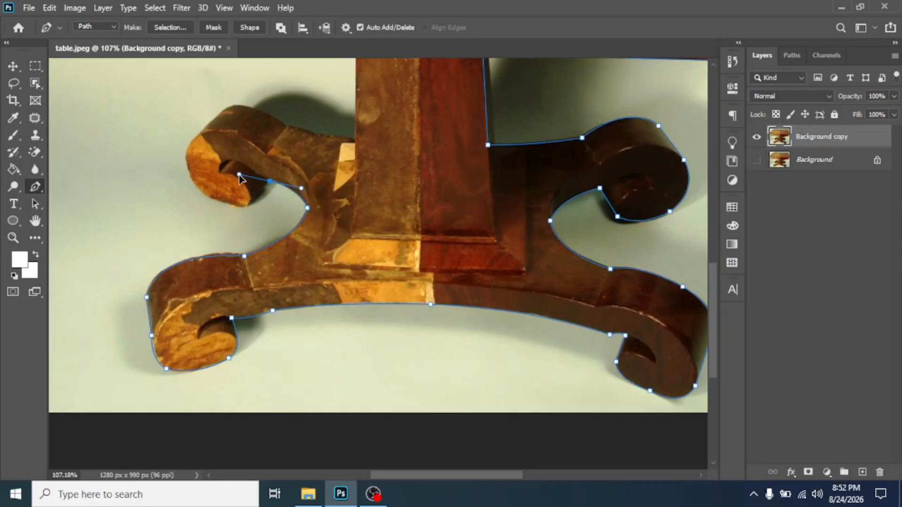
{"action": "left_click", "coordinate": [246, 205]}
{"action": "left_click_drag", "start_coordinate": [186, 161], "coordinate": [222, 113]}
{"action": "left_click", "coordinate": [185, 161], "text": "alt"}
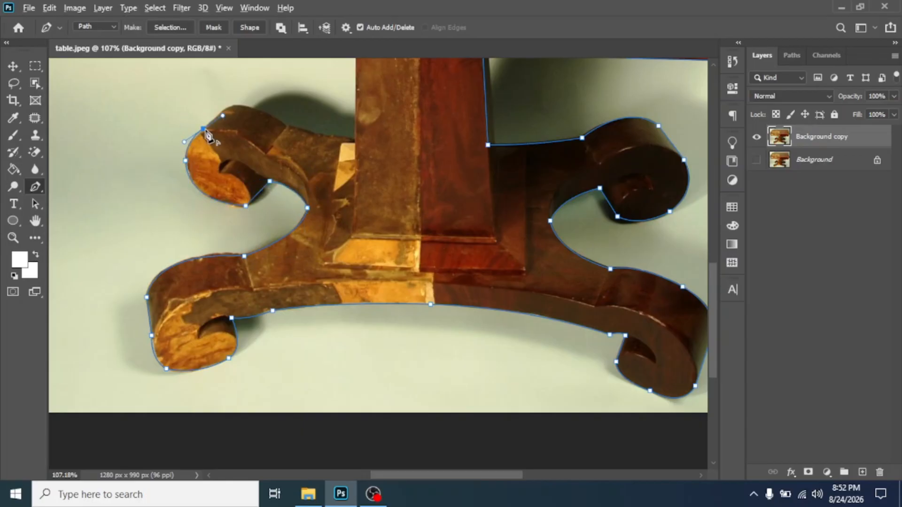
{"action": "left_click", "coordinate": [203, 129], "text": "alt"}
{"action": "left_click", "coordinate": [226, 109]}
{"action": "left_click_drag", "start_coordinate": [284, 138], "coordinate": [324, 284]}
- Continue the path up the column and the apron's left edge to the tabletop's rounded corner
{"action": "left_click", "coordinate": [282, 249], "text": "alt"}
{"action": "left_click", "coordinate": [350, 261]}
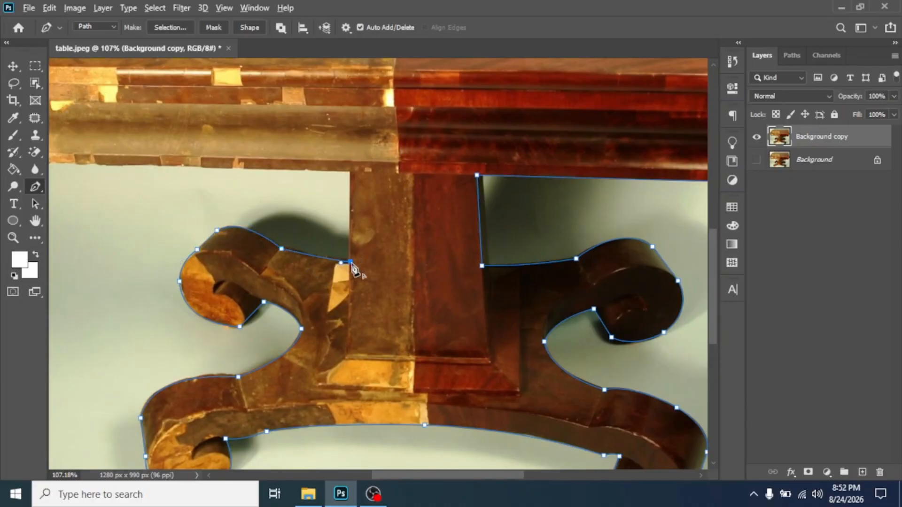
{"action": "left_click", "coordinate": [351, 173]}
{"action": "left_click_drag", "start_coordinate": [262, 145], "coordinate": [426, 211]}
{"action": "left_click", "coordinate": [213, 228]}
{"action": "left_click_drag", "start_coordinate": [176, 208], "coordinate": [164, 186]}
{"action": "left_click", "coordinate": [175, 209], "text": "alt"}
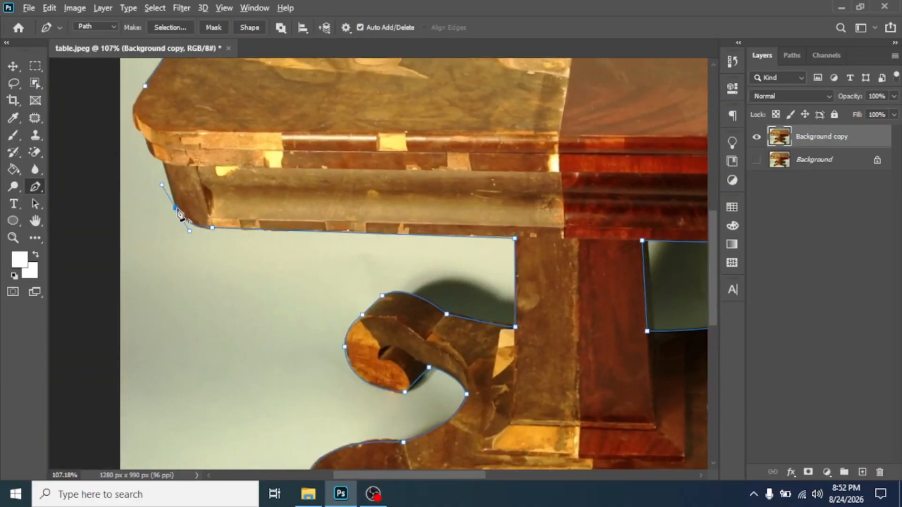
{"action": "left_click", "coordinate": [163, 164]}
{"action": "left_click_drag", "start_coordinate": [146, 140], "coordinate": [229, 244]}
{"action": "left_click", "coordinate": [229, 242]}
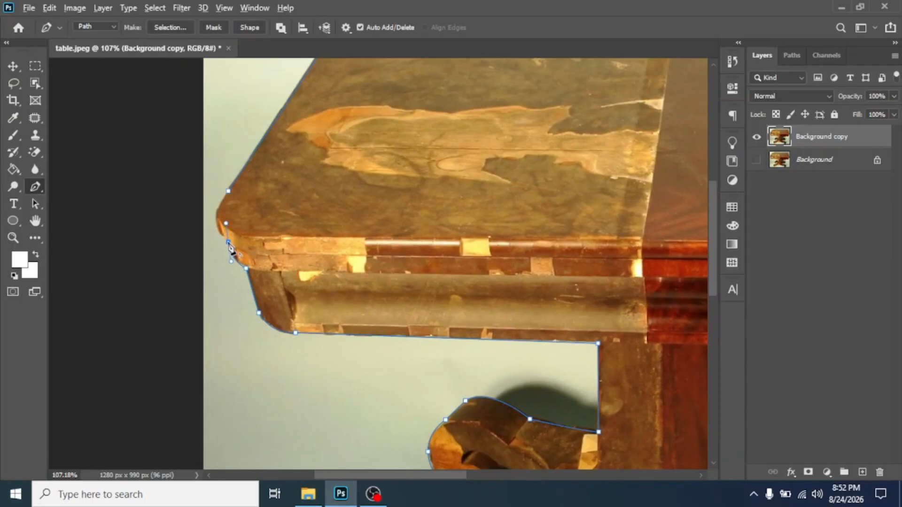
{"action": "left_click_drag", "start_coordinate": [215, 211], "coordinate": [350, 296]}
- Make the last tabletop-corner anchor a sharp turn and zoom out to view the whole path
{"action": "left_click", "coordinate": [216, 211], "text": "alt"}
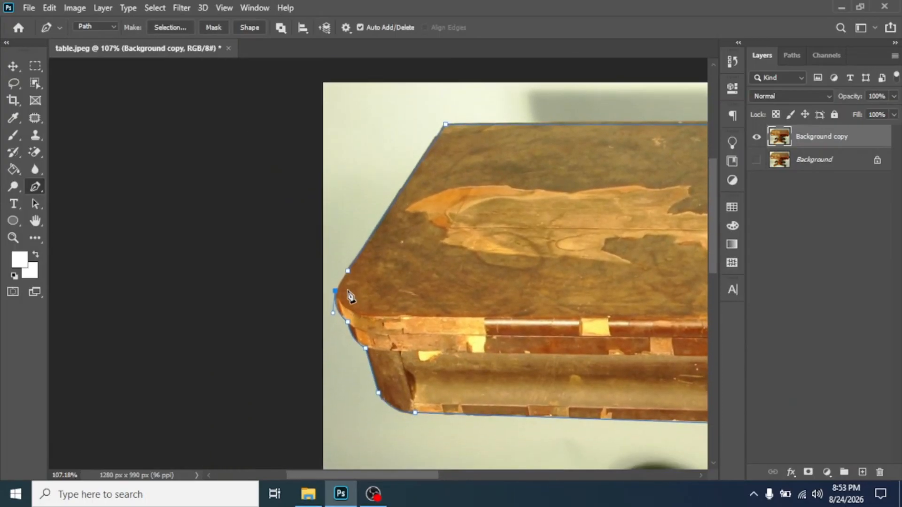
{"action": "scroll", "coordinate": [367, 292], "scroll_direction": "up", "scroll_amount": 1}
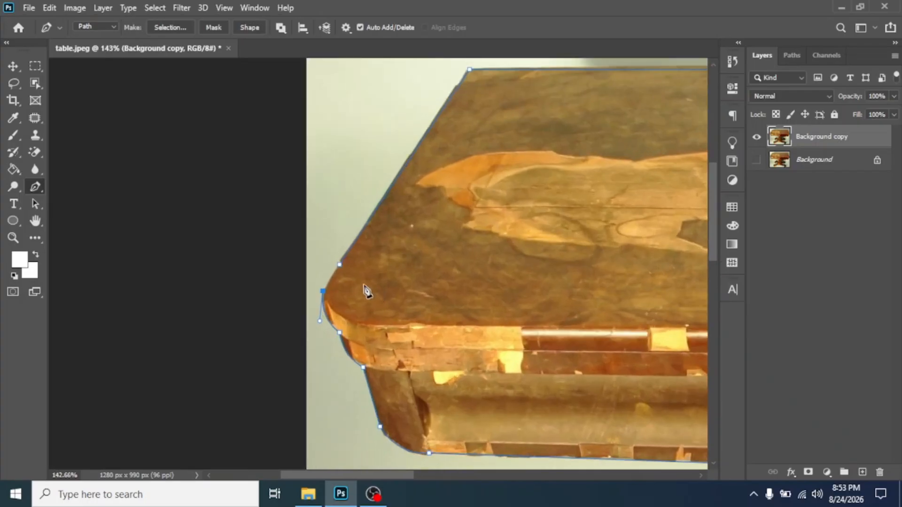
{"action": "scroll", "coordinate": [367, 292], "scroll_direction": "up", "scroll_amount": 1}
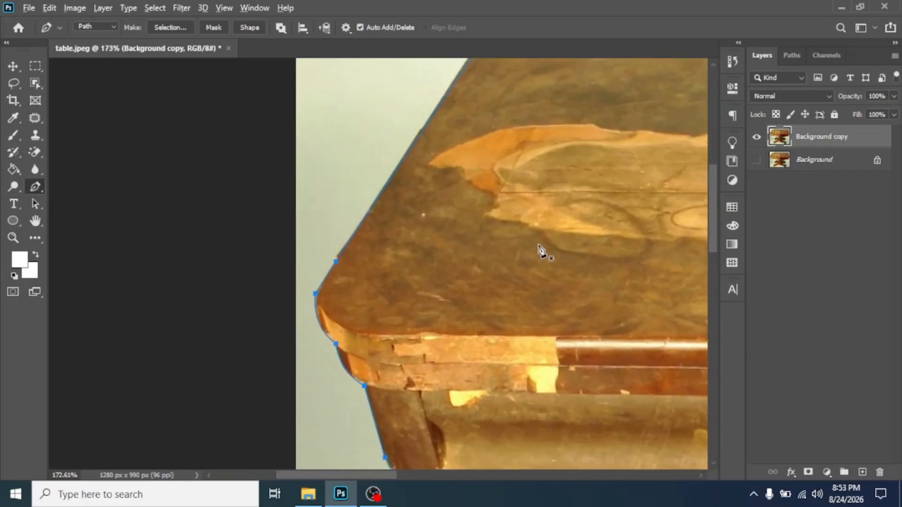
{"action": "scroll", "coordinate": [540, 252], "scroll_direction": "down", "scroll_amount": 4}
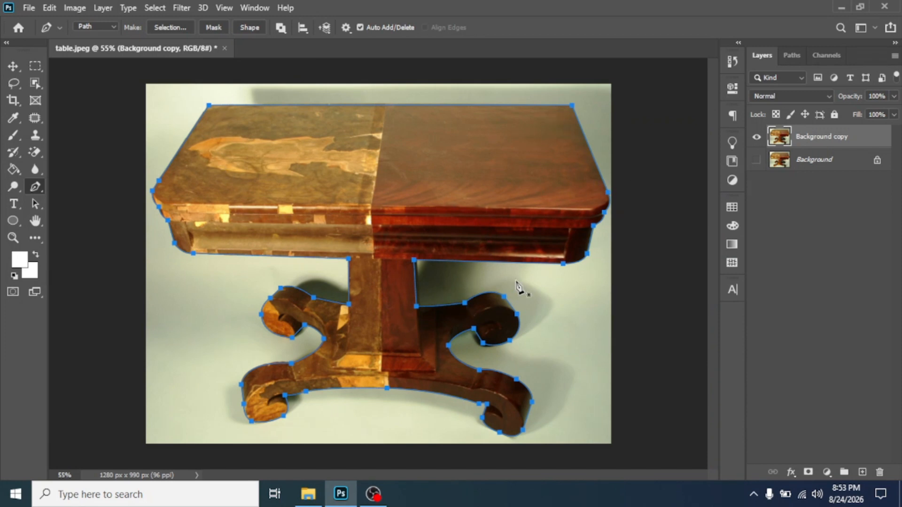
- Rename the Work Path to 'table-path' in the Save Path dialog and confirm
{"action": "left_click", "coordinate": [792, 56]}
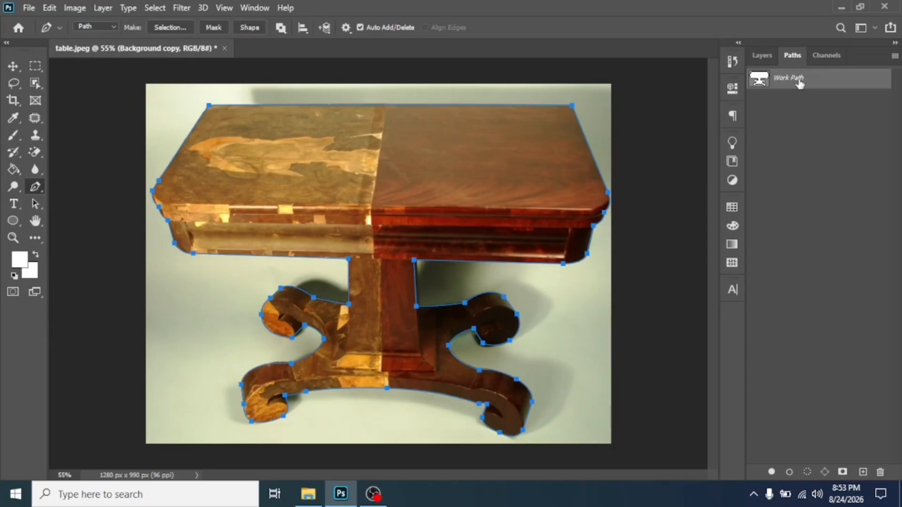
{"action": "double_click", "coordinate": [790, 81]}
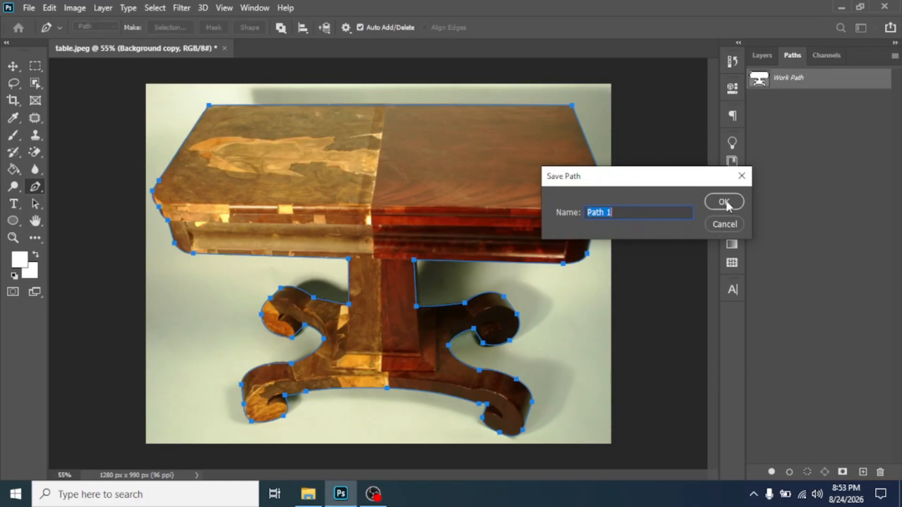
{"action": "left_click", "coordinate": [628, 212]}
{"action": "left_click_drag", "start_coordinate": [608, 182], "coordinate": [645, 184]}
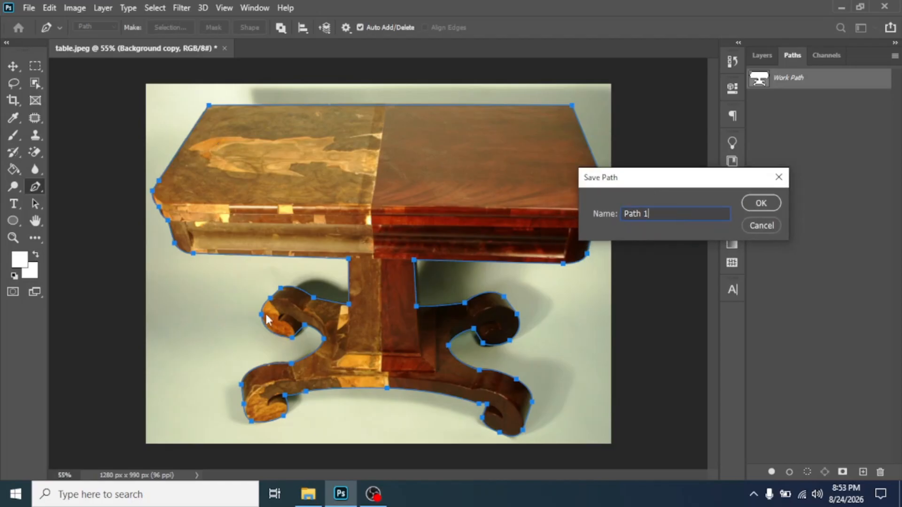
{"action": "left_click_drag", "start_coordinate": [660, 216], "coordinate": [624, 216]}
{"action": "left_click", "coordinate": [685, 212]}
{"action": "left_click_drag", "start_coordinate": [685, 212], "coordinate": [628, 215]}
{"action": "type", "text": "table-p"}
{"action": "left_click_drag", "start_coordinate": [671, 215], "coordinate": [618, 213]}
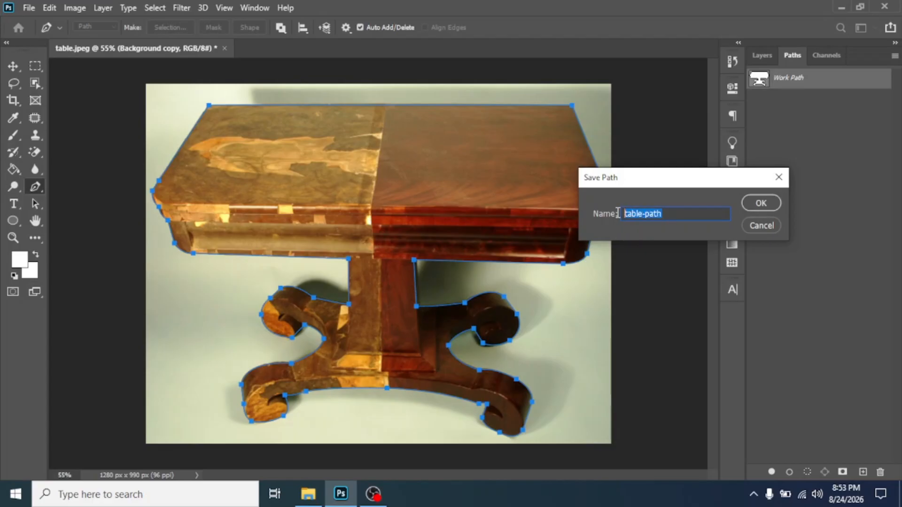
{"action": "left_click", "coordinate": [760, 205]}
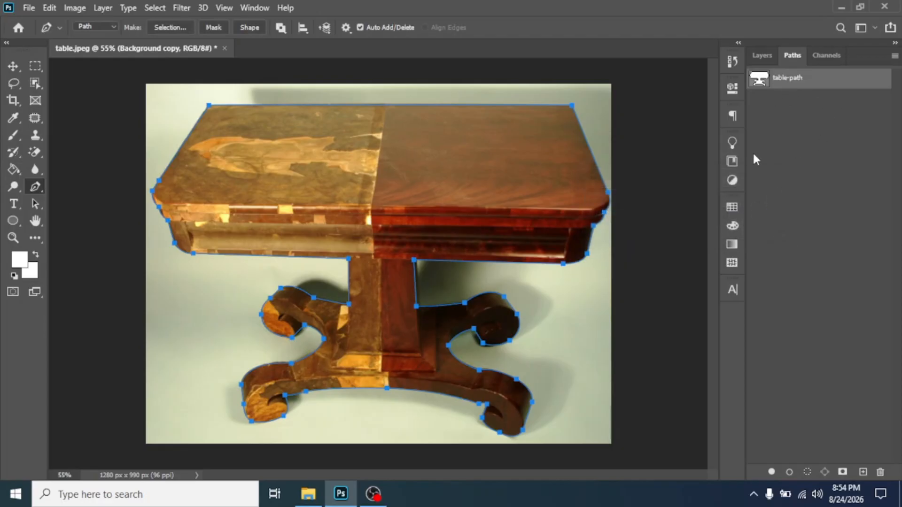
- Return to the Layers panel, checking the Window menu and the Paths panel along the way
{"action": "left_click", "coordinate": [762, 56]}
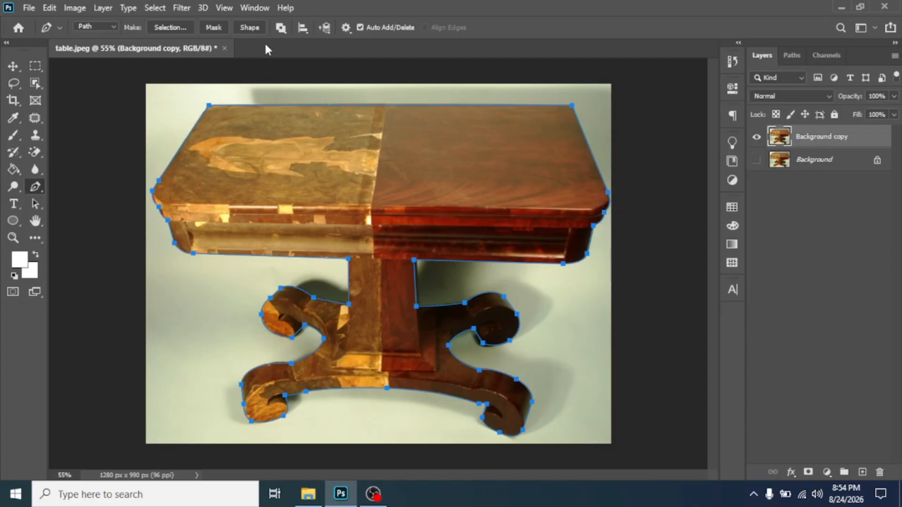
{"action": "left_click", "coordinate": [256, 8]}
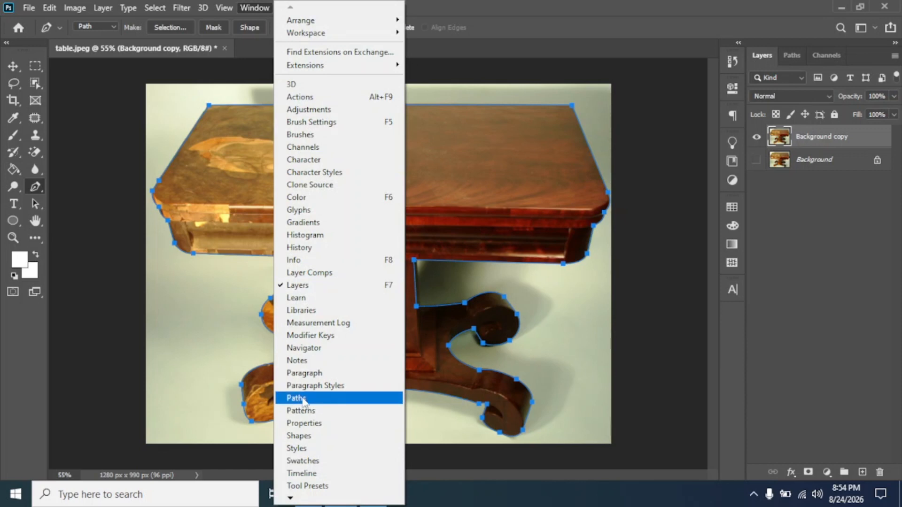
{"action": "left_click", "coordinate": [495, 5]}
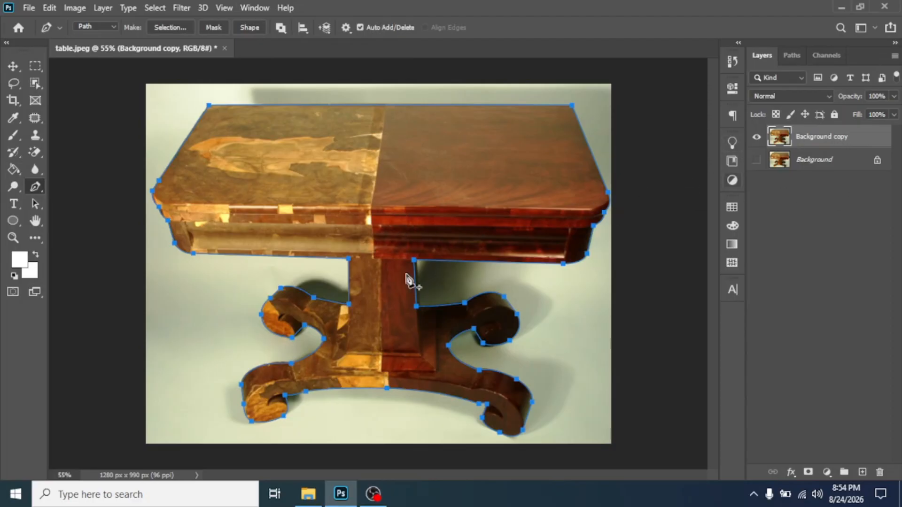
{"action": "left_click", "coordinate": [792, 55]}
{"action": "left_click", "coordinate": [762, 56]}
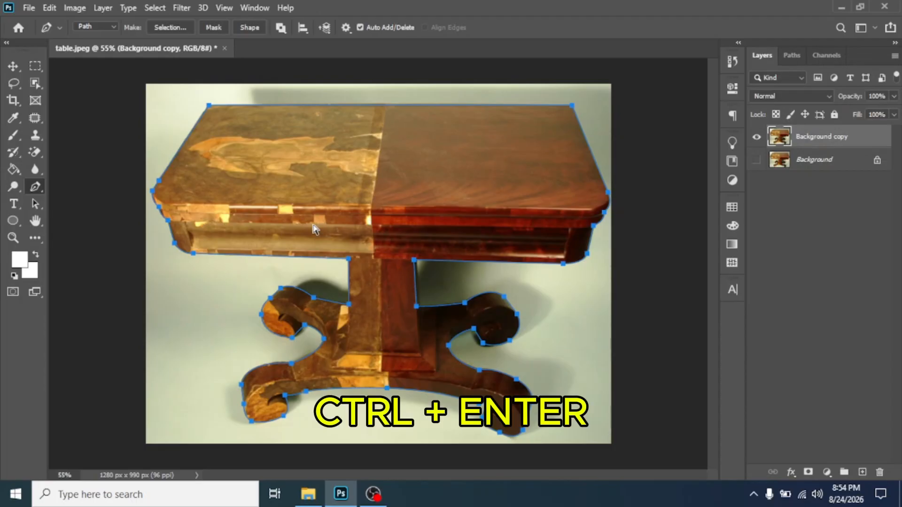
- Load table-path as a selection with Ctrl+Enter and copy the table to Layer 1 with Ctrl+J
{"action": "key", "text": "ctrl+Return"}
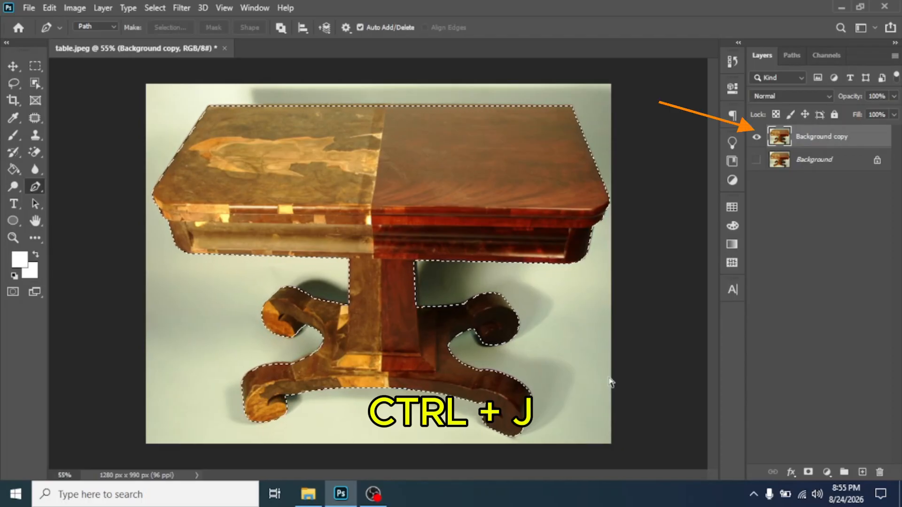
{"action": "key", "text": "ctrl+j"}
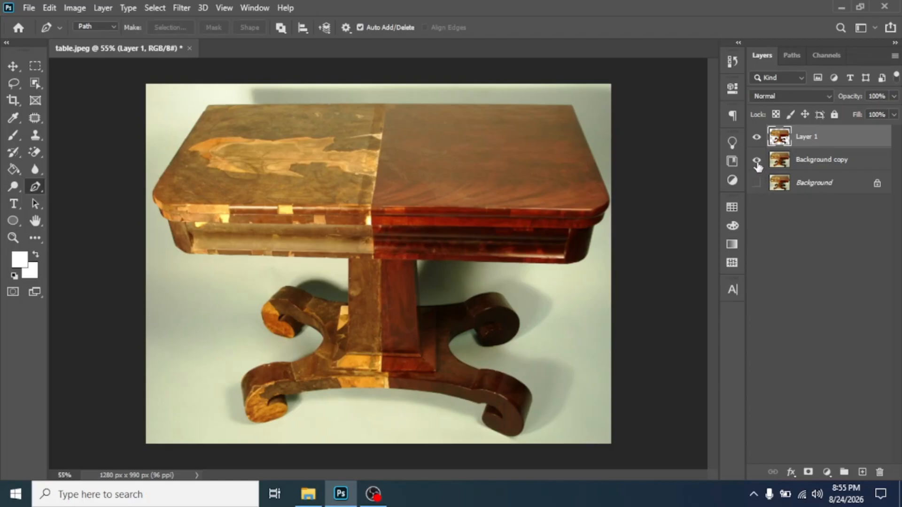
- Hide Background copy and add a red #ff4c4c Solid Color fill layer, then select Layer 1
{"action": "left_click", "coordinate": [828, 163]}
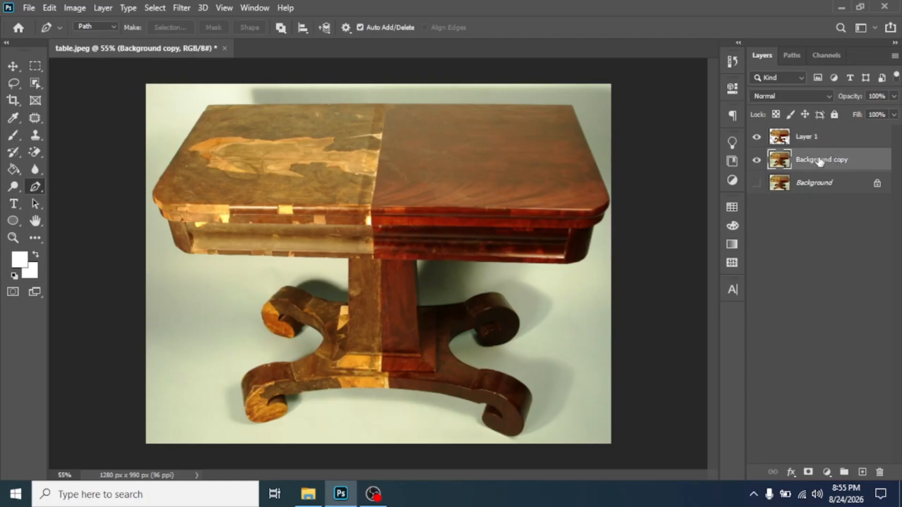
{"action": "left_click", "coordinate": [757, 162]}
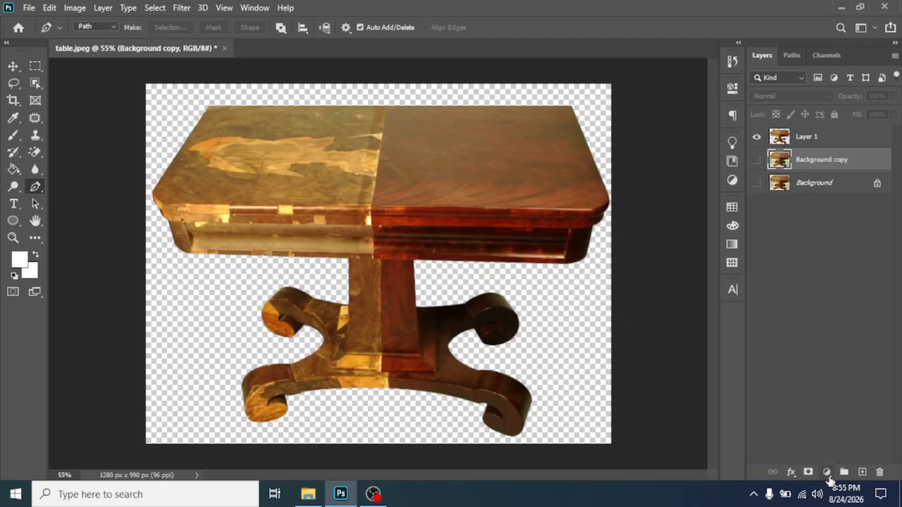
{"action": "left_click", "coordinate": [828, 474]}
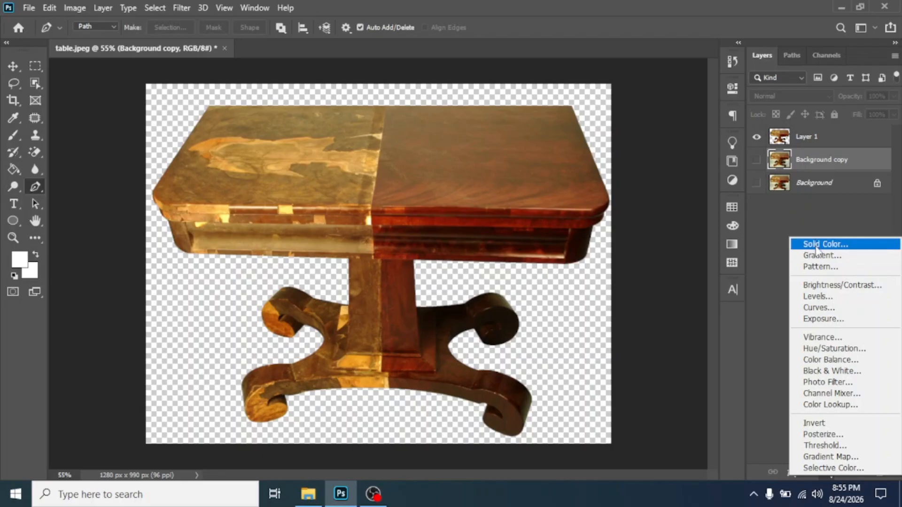
{"action": "left_click", "coordinate": [816, 246]}
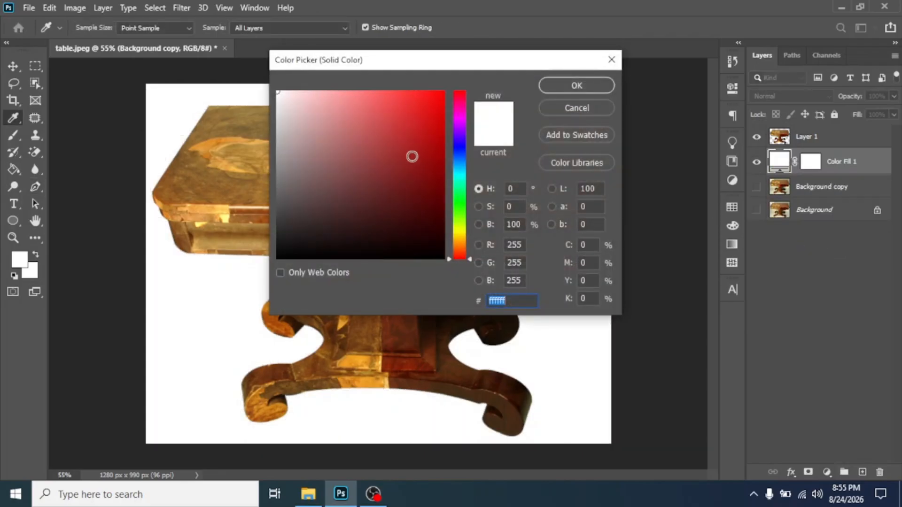
{"action": "mouse_move", "coordinate": [423, 134]}
{"action": "left_mouse_down"}
{"action": "mouse_move", "coordinate": [425, 87]}
{"action": "mouse_move", "coordinate": [361, 90]}
{"action": "mouse_move", "coordinate": [395, 91]}
{"action": "left_mouse_up"}
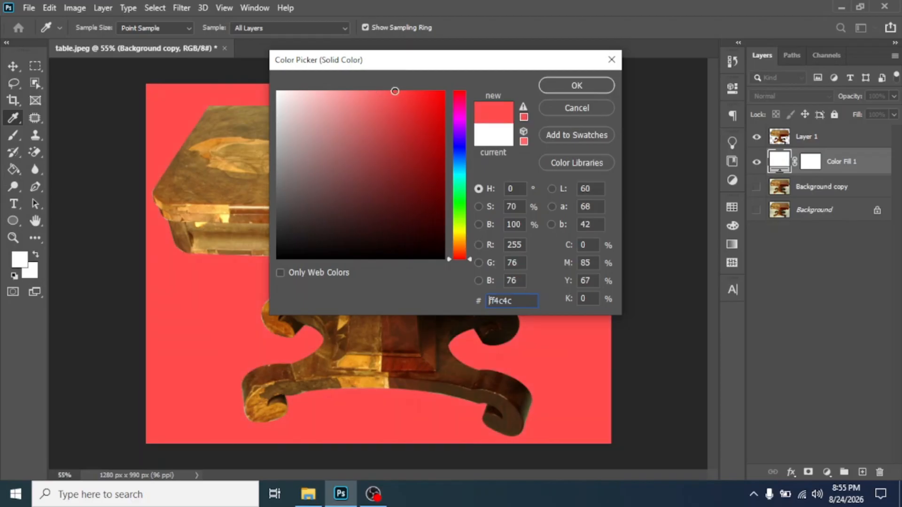
{"action": "left_click", "coordinate": [581, 86]}
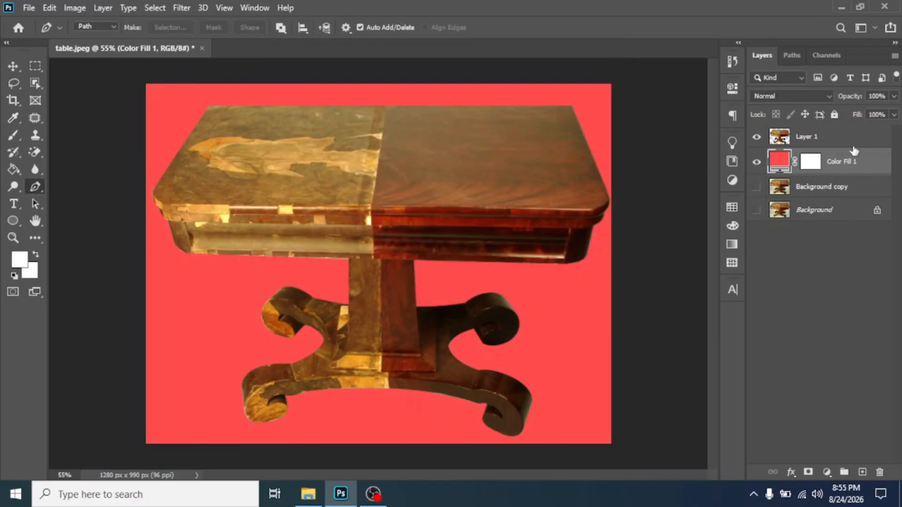
{"action": "left_click", "coordinate": [822, 136]}
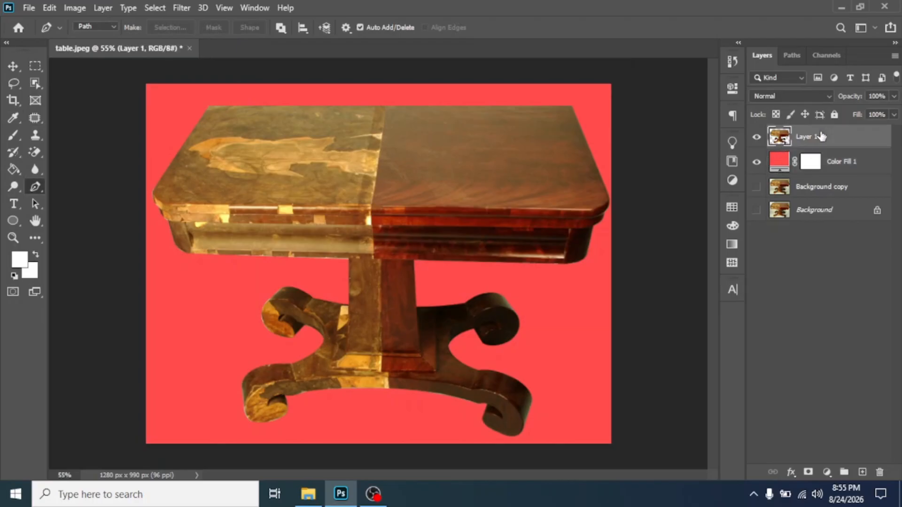
{"action": "left_click", "coordinate": [839, 164]}
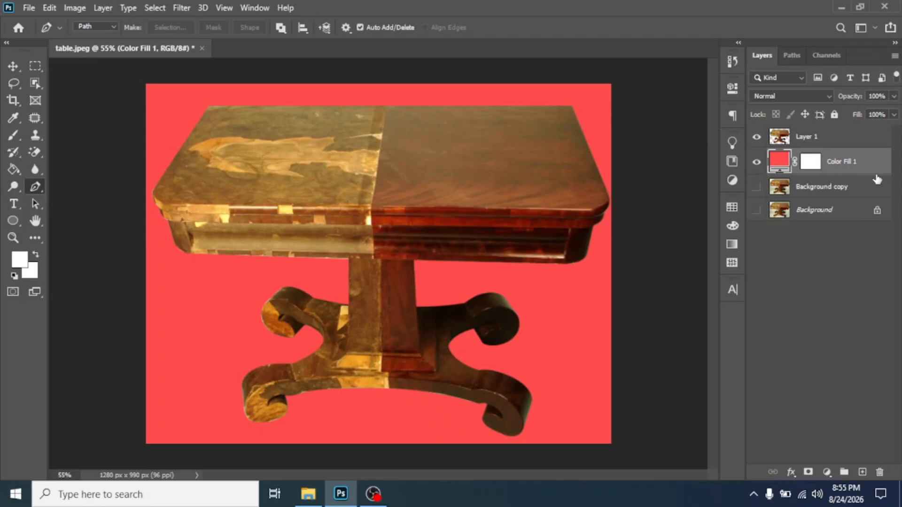
{"action": "left_click_drag", "start_coordinate": [844, 162], "coordinate": [844, 133]}
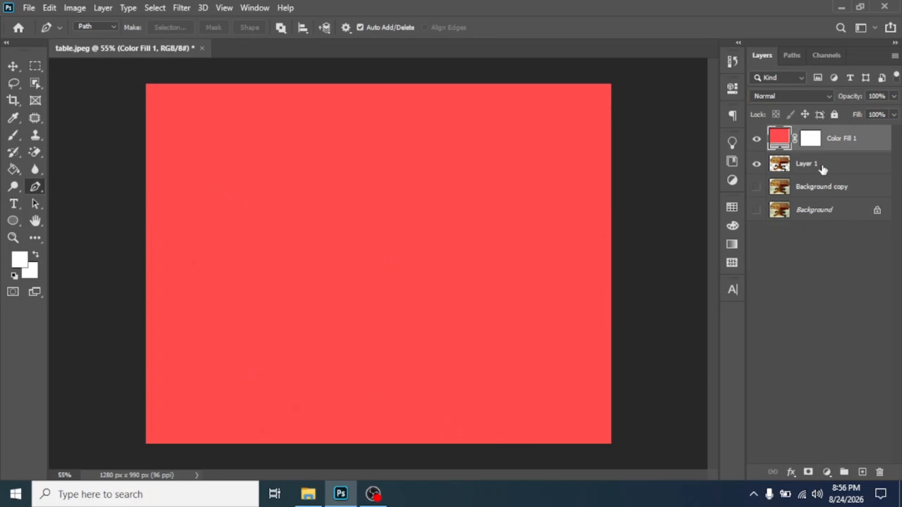
{"action": "left_click_drag", "start_coordinate": [806, 167], "coordinate": [801, 127]}
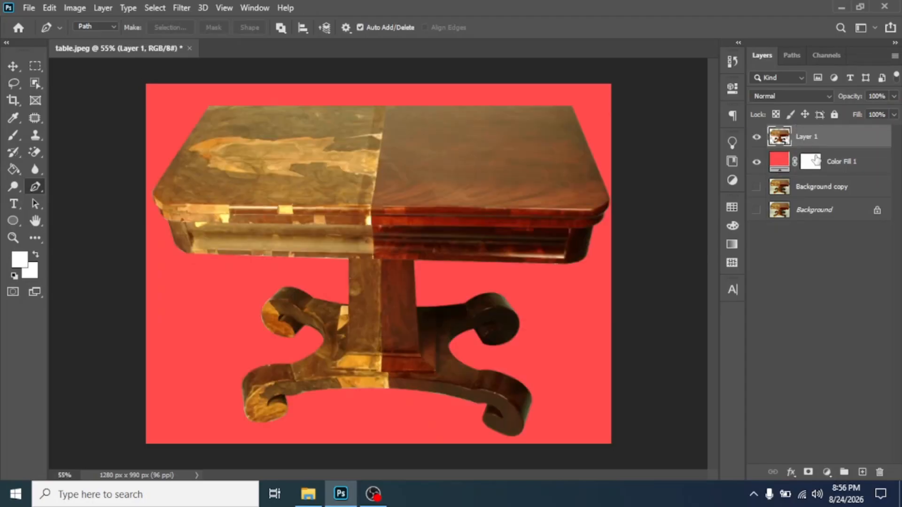
{"action": "left_click", "coordinate": [779, 164]}
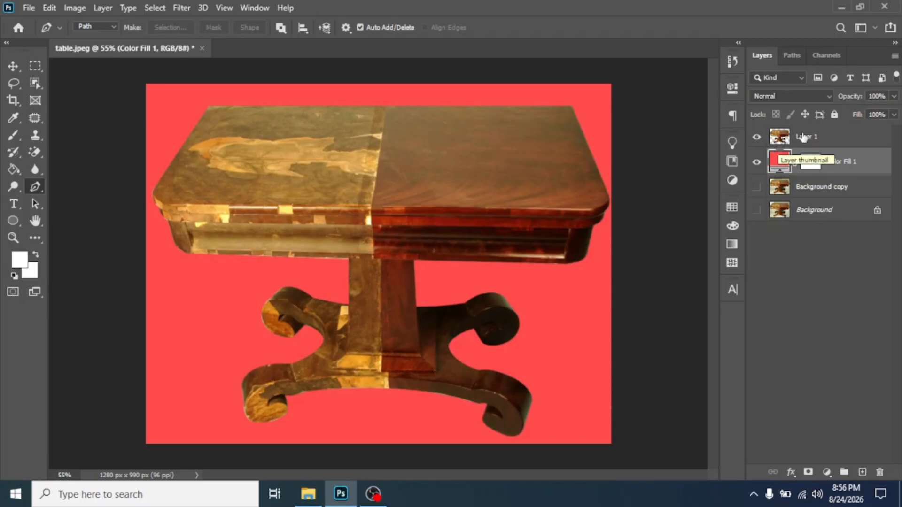
{"action": "left_click", "coordinate": [781, 137]}
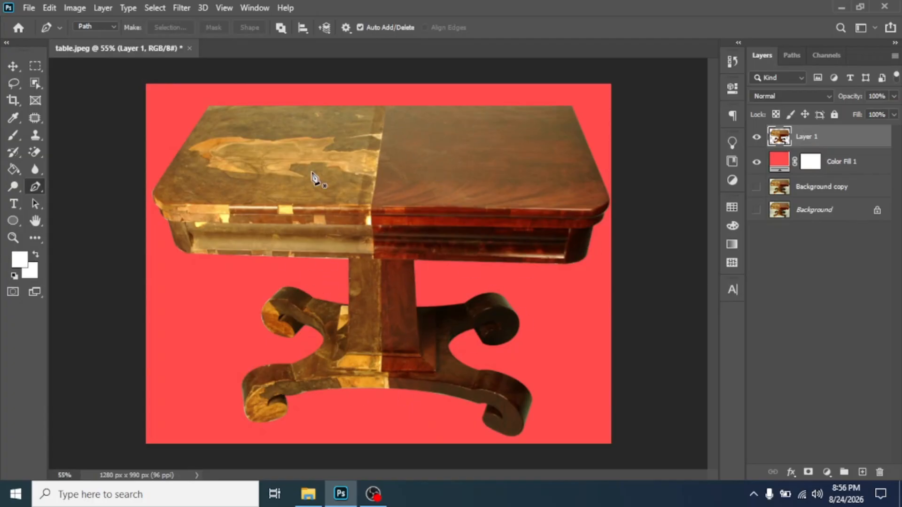
- Recolour Color Fill 1 to black (#000000) and select Layer 1 along with it
{"action": "left_click", "coordinate": [775, 165]}
{"action": "double_click", "coordinate": [780, 162]}
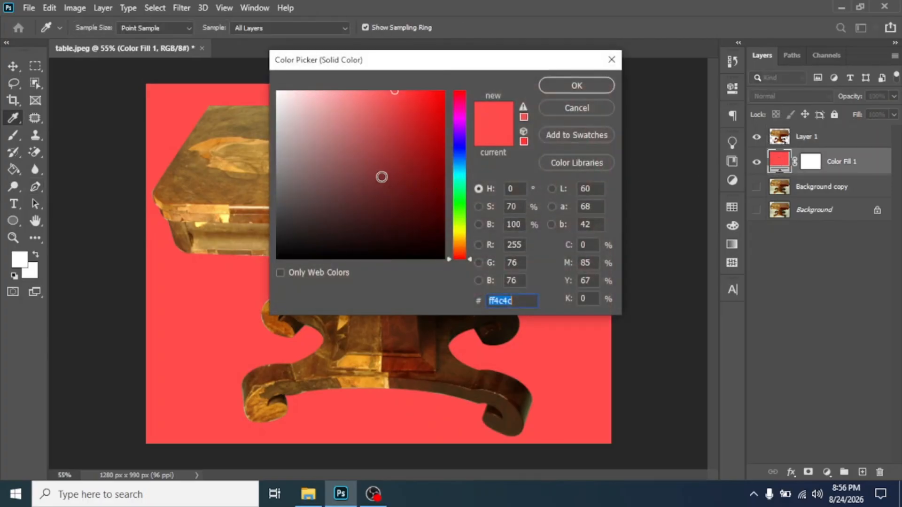
{"action": "left_click", "coordinate": [461, 165]}
{"action": "mouse_move", "coordinate": [410, 169]}
{"action": "left_mouse_down"}
{"action": "mouse_move", "coordinate": [416, 125]}
{"action": "mouse_move", "coordinate": [373, 111]}
{"action": "mouse_move", "coordinate": [373, 99]}
{"action": "mouse_move", "coordinate": [437, 197]}
{"action": "mouse_move", "coordinate": [432, 135]}
{"action": "mouse_move", "coordinate": [445, 256]}
{"action": "mouse_move", "coordinate": [413, 233]}
{"action": "mouse_move", "coordinate": [385, 147]}
{"action": "mouse_move", "coordinate": [425, 230]}
{"action": "mouse_move", "coordinate": [329, 219]}
{"action": "mouse_move", "coordinate": [293, 266]}
{"action": "mouse_move", "coordinate": [250, 269]}
{"action": "left_mouse_up"}
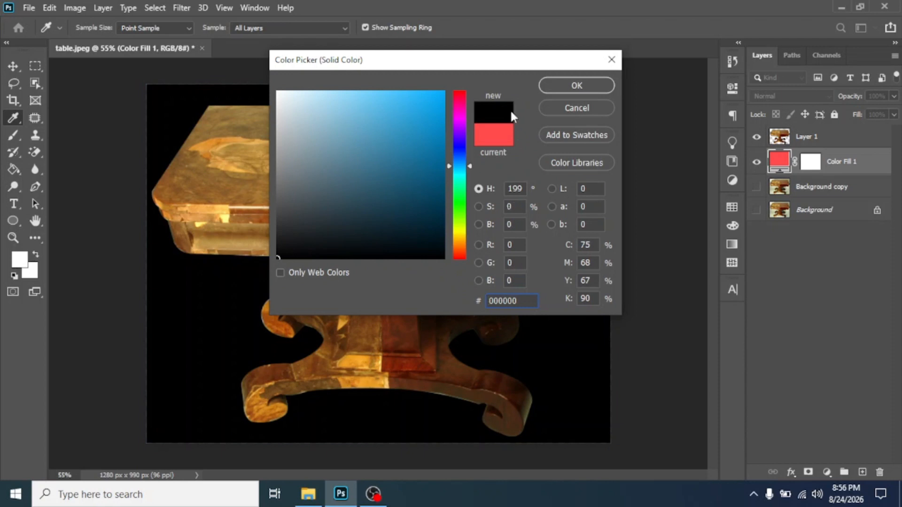
{"action": "key", "text": "p"}
{"action": "left_click", "coordinate": [568, 88]}
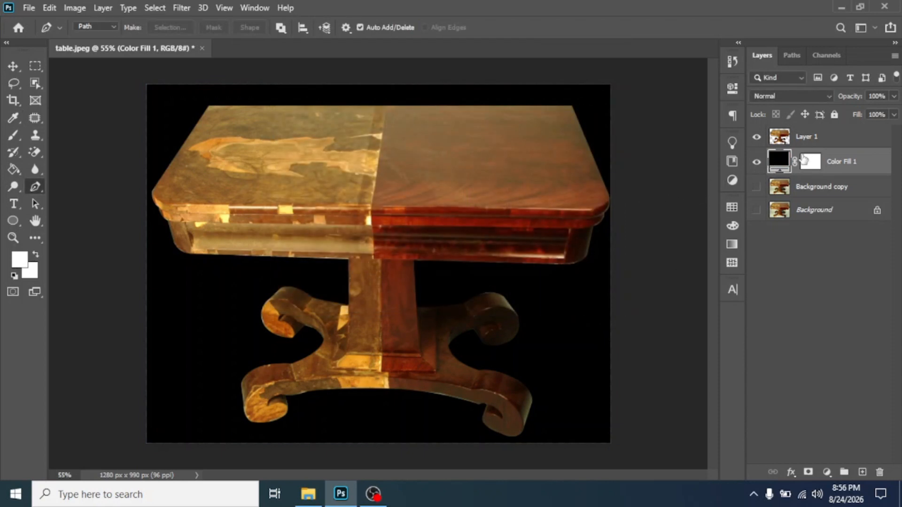
{"action": "left_click", "coordinate": [814, 138], "text": "shift"}
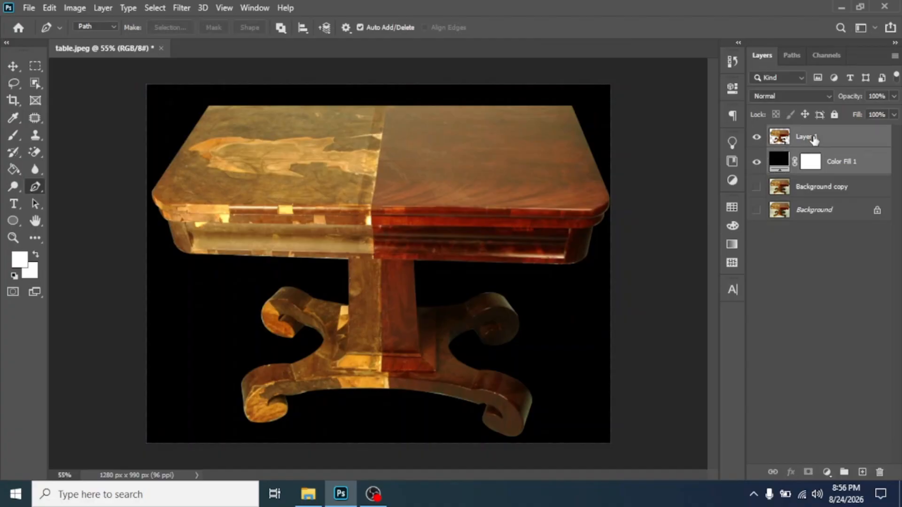
- Hide Layer 1 and Color Fill 1, select both together, and drag them to the trash
{"action": "left_click", "coordinate": [757, 161]}
{"action": "left_click", "coordinate": [757, 137]}
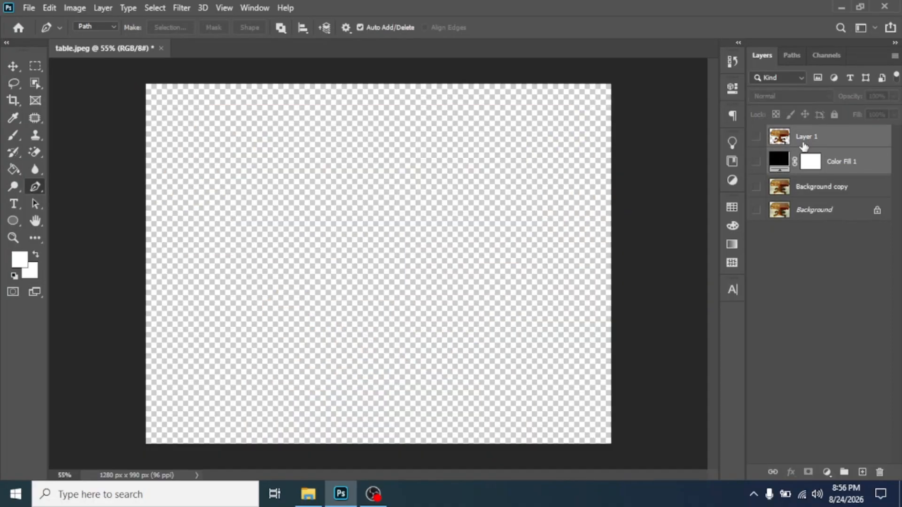
{"action": "left_click", "coordinate": [829, 155]}
{"action": "left_click", "coordinate": [816, 139], "text": "shift"}
{"action": "left_click_drag", "start_coordinate": [804, 141], "coordinate": [827, 136]}
{"action": "left_click", "coordinate": [819, 143]}
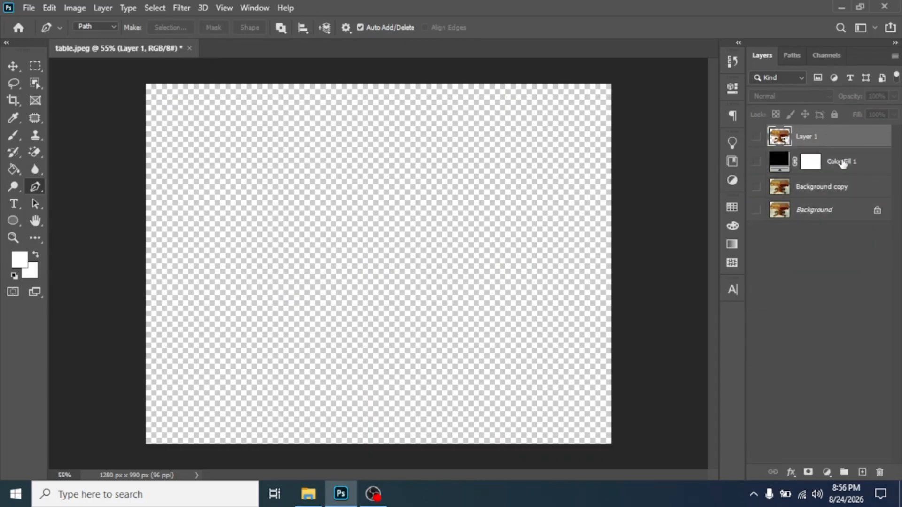
{"action": "left_click", "coordinate": [835, 165], "text": "shift"}
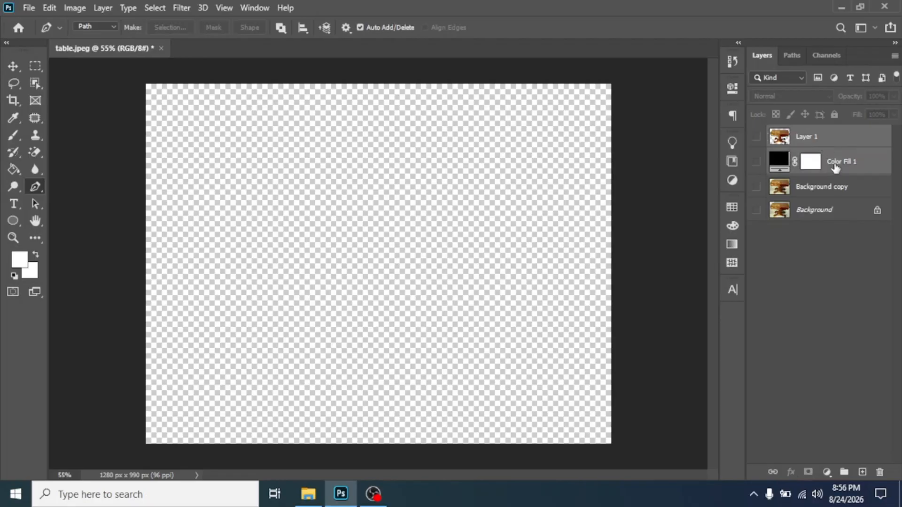
{"action": "left_click", "coordinate": [826, 140]}
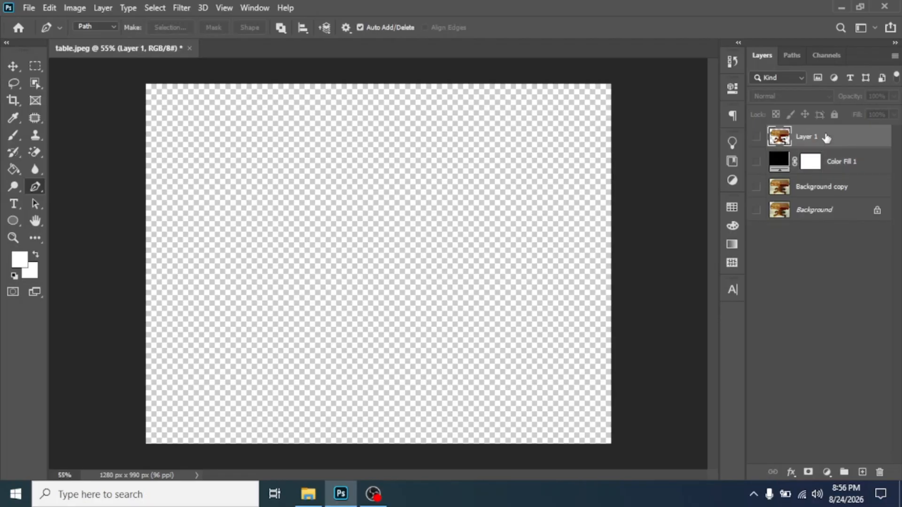
{"action": "left_click", "coordinate": [846, 166], "text": "shift"}
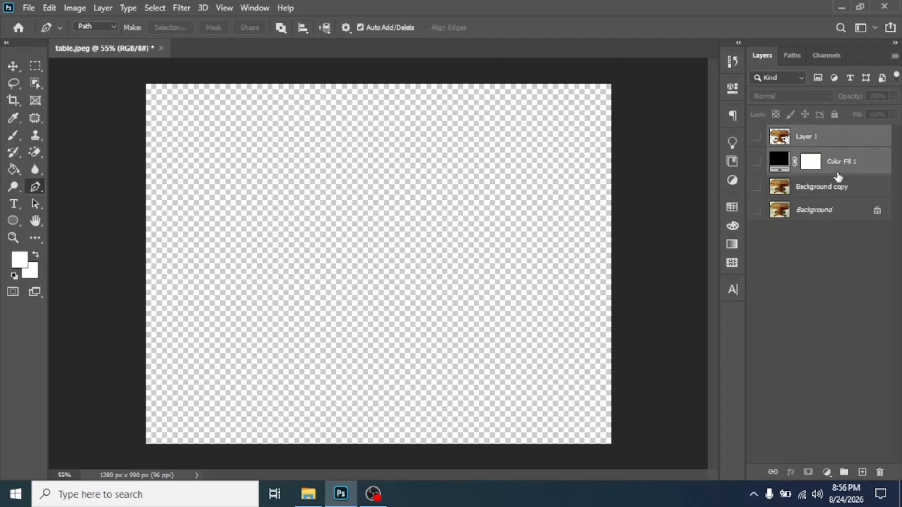
{"action": "left_click_drag", "start_coordinate": [834, 161], "coordinate": [880, 476]}
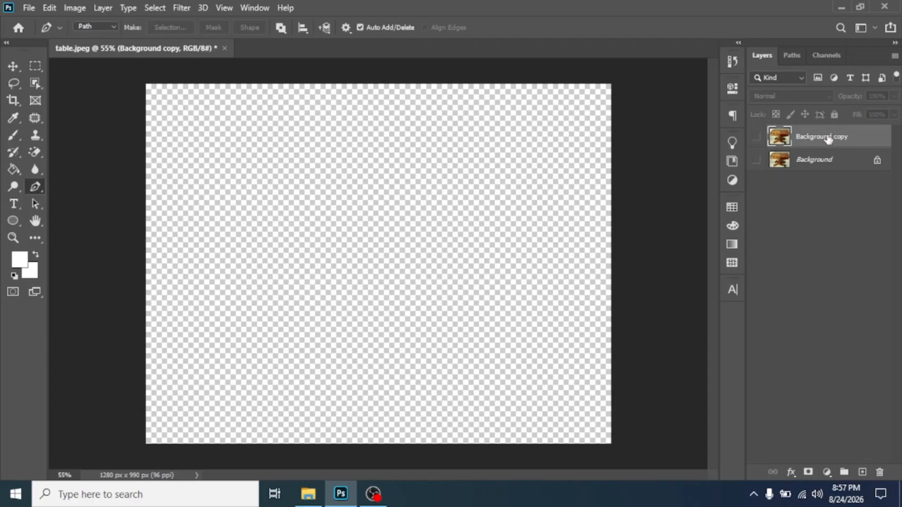
- Show Background copy, pick table-path in the Paths panel, and load it as a selection
{"action": "left_click", "coordinate": [757, 138]}
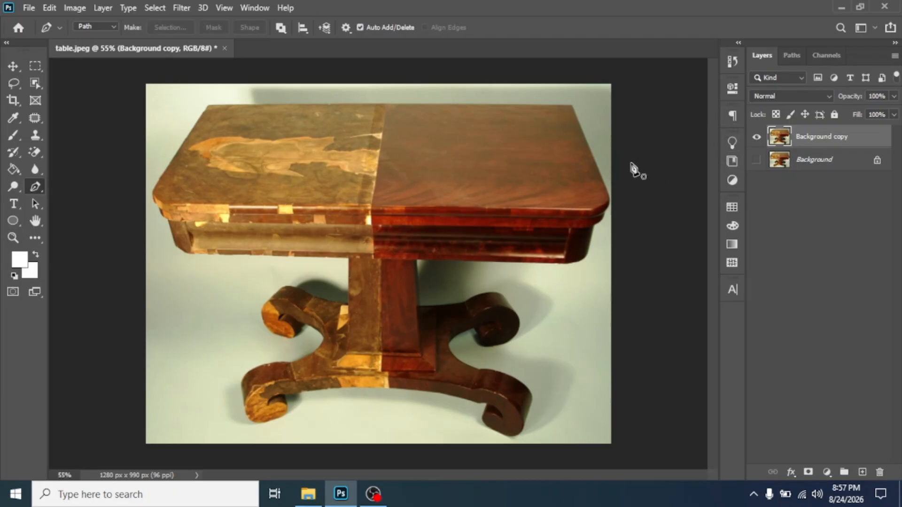
{"action": "left_click", "coordinate": [791, 56]}
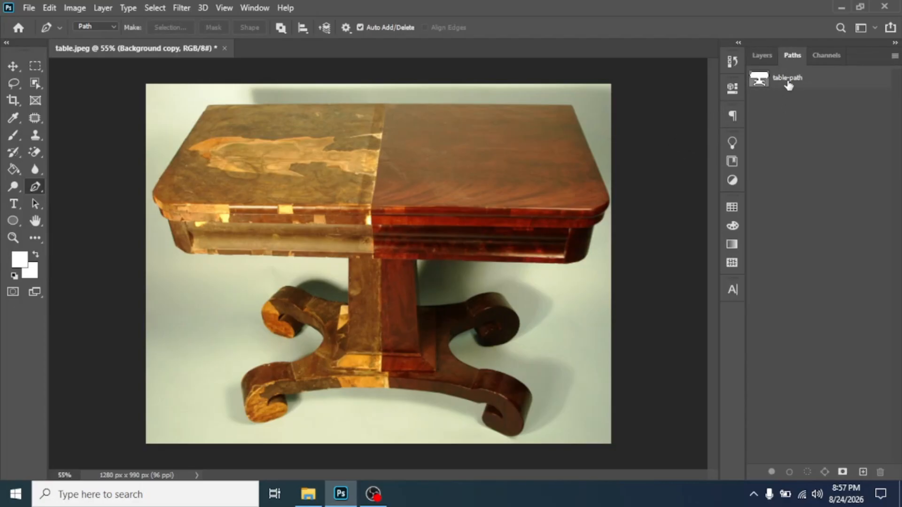
{"action": "left_click", "coordinate": [789, 85]}
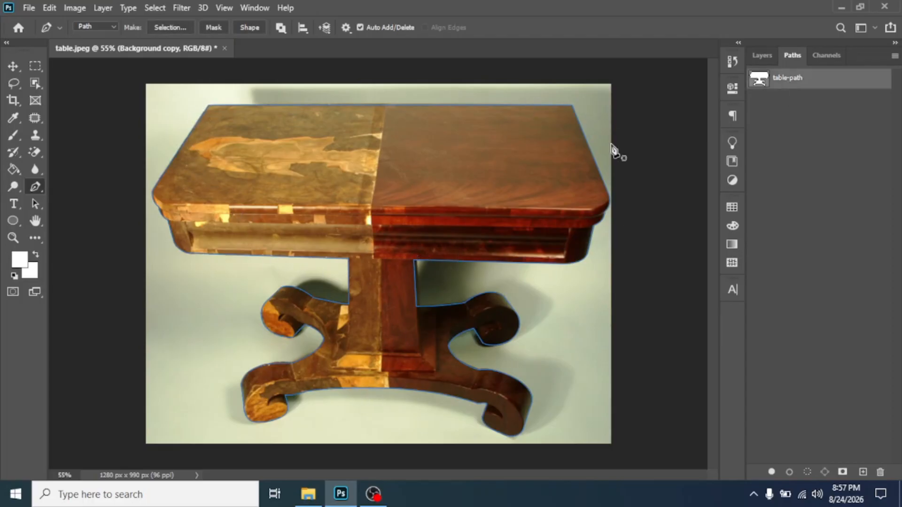
{"action": "left_click", "coordinate": [762, 55]}
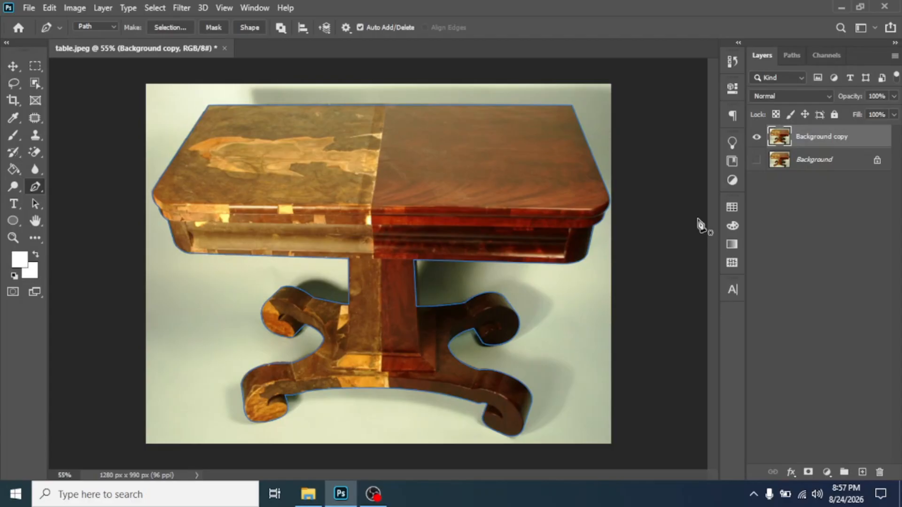
{"action": "key", "text": "ctrl+Return"}
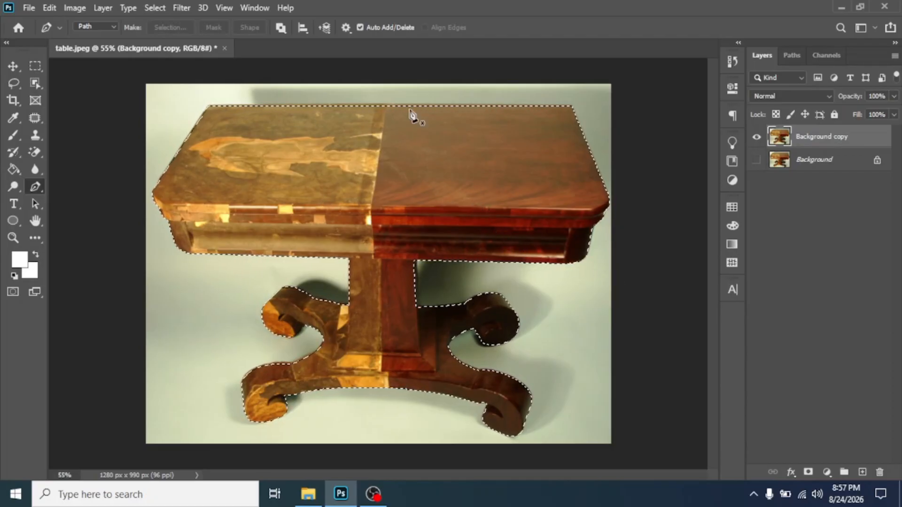
- Add a layer mask to Background copy from the active table selection
{"action": "left_click", "coordinate": [809, 473]}
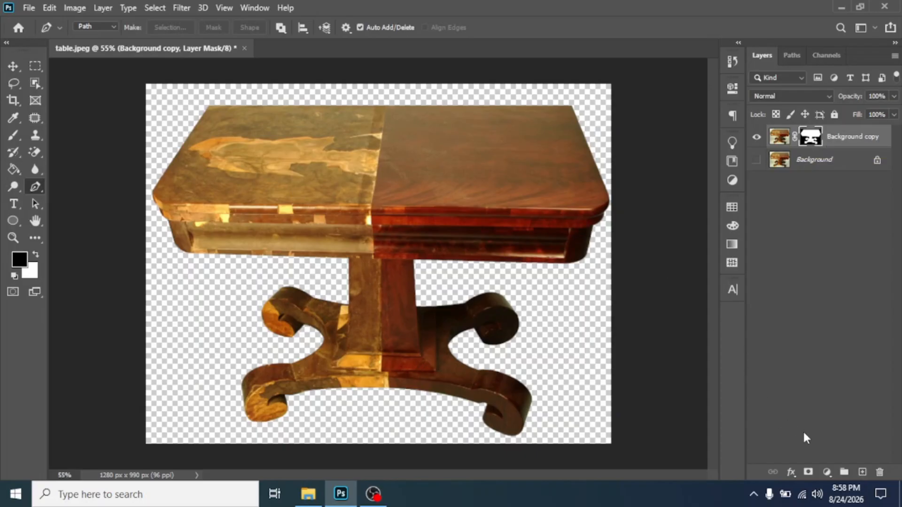
- Add a Solid Color fill layer in olive green #7c9d17 covering the whole canvas
{"action": "left_click", "coordinate": [827, 474]}
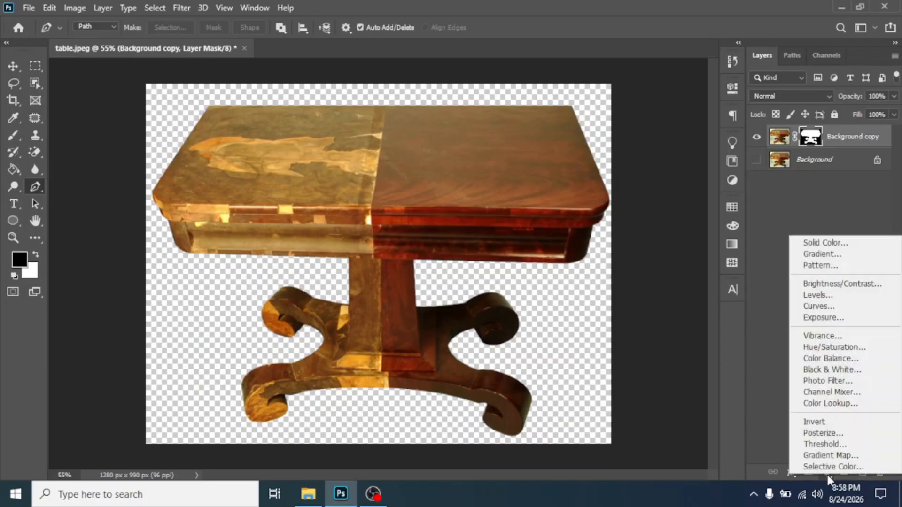
{"action": "left_click", "coordinate": [840, 242]}
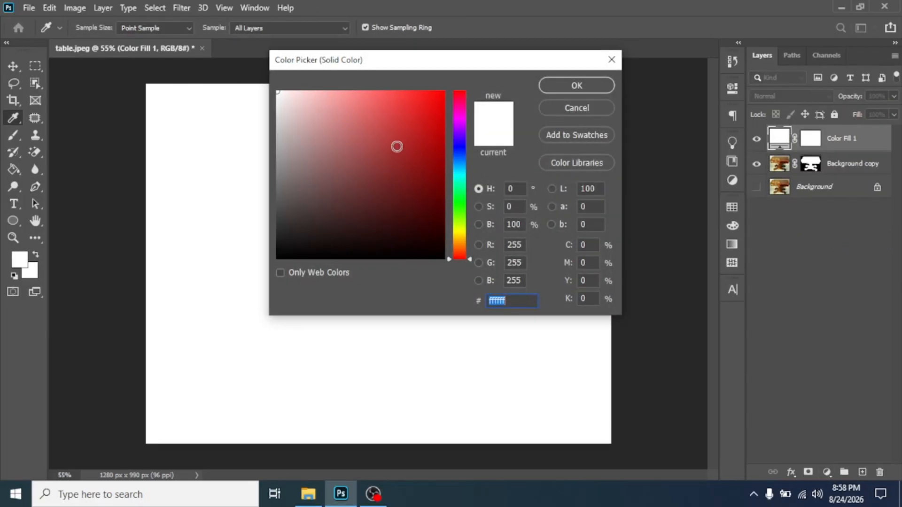
{"action": "left_click_drag", "start_coordinate": [397, 145], "coordinate": [358, 181]}
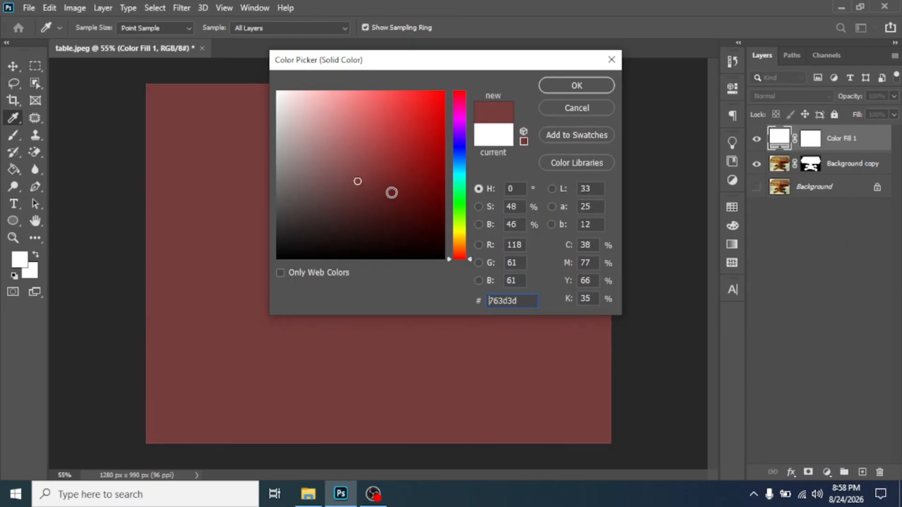
{"action": "left_click_drag", "start_coordinate": [463, 176], "coordinate": [462, 208]}
{"action": "mouse_move", "coordinate": [429, 140]}
{"action": "left_mouse_down"}
{"action": "mouse_move", "coordinate": [429, 231]}
{"action": "mouse_move", "coordinate": [421, 153]}
{"action": "left_mouse_up"}
{"action": "left_click", "coordinate": [463, 225]}
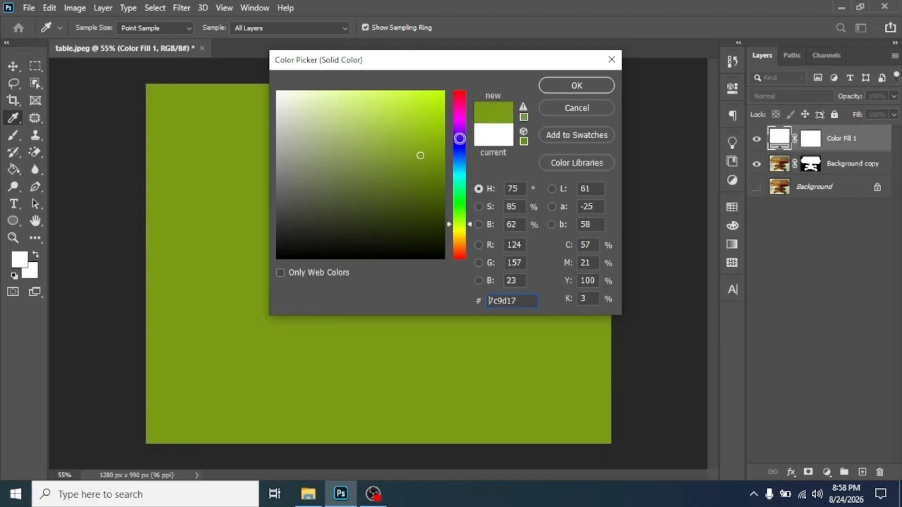
{"action": "left_click", "coordinate": [573, 86]}
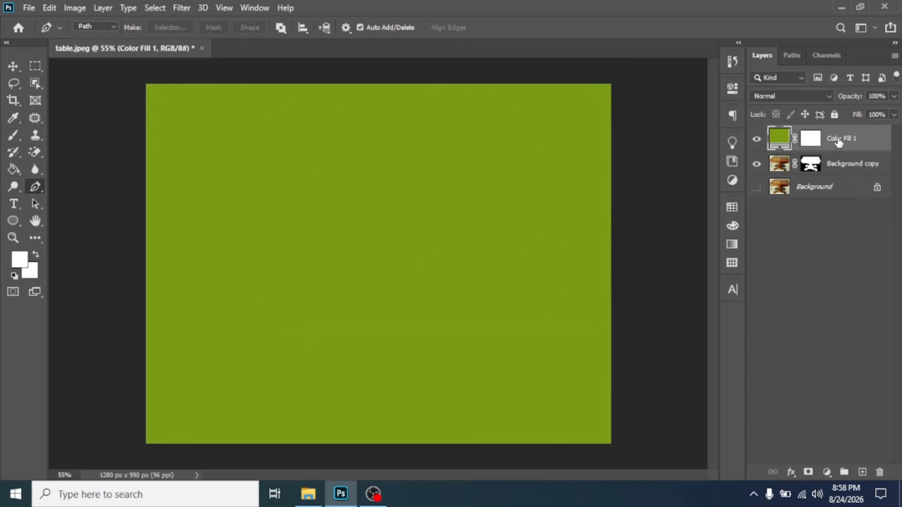
- Move Color Fill 1 beneath Background copy, then toggle layer visibility to compare
{"action": "left_click_drag", "start_coordinate": [840, 142], "coordinate": [849, 162]}
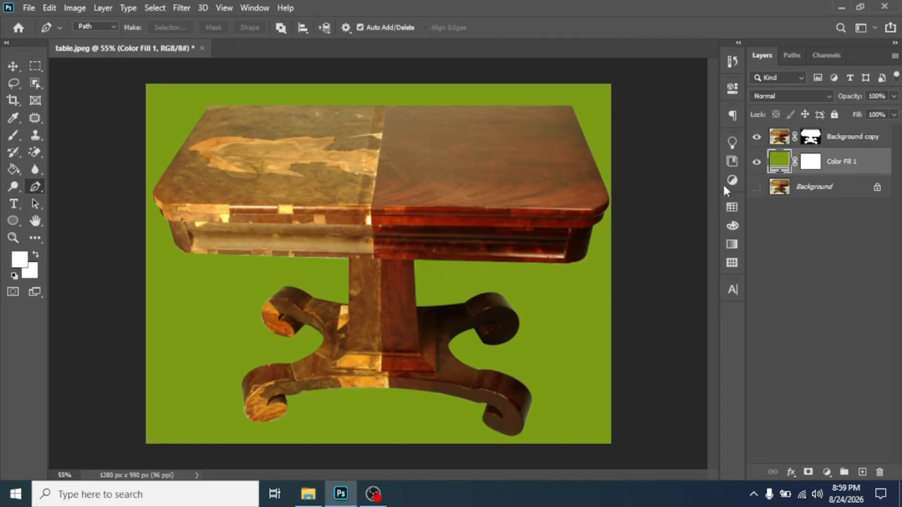
{"action": "left_click", "coordinate": [757, 187]}
{"action": "left_click", "coordinate": [757, 162]}
{"action": "left_click", "coordinate": [757, 137]}
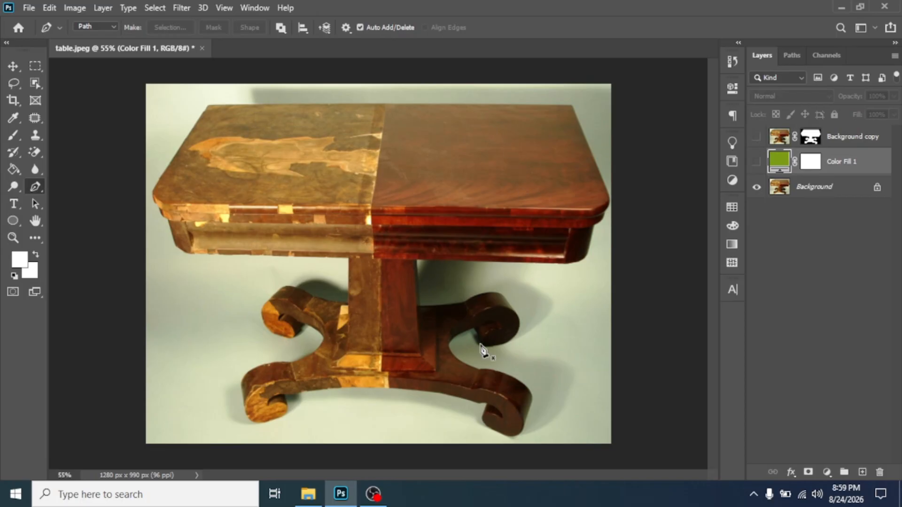
- Show the fill and table layers again, hide the original Background, and check the Paths panel
{"action": "left_click", "coordinate": [757, 162]}
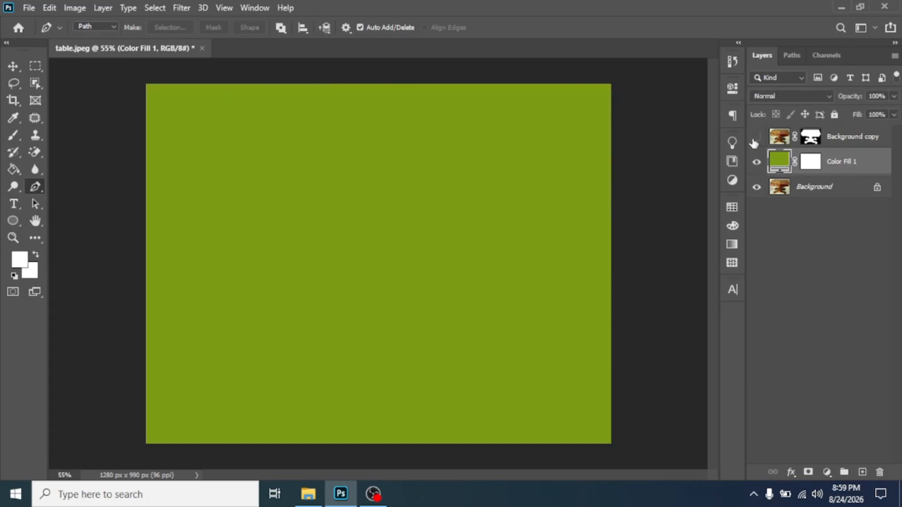
{"action": "left_click", "coordinate": [756, 138]}
{"action": "left_click", "coordinate": [757, 187]}
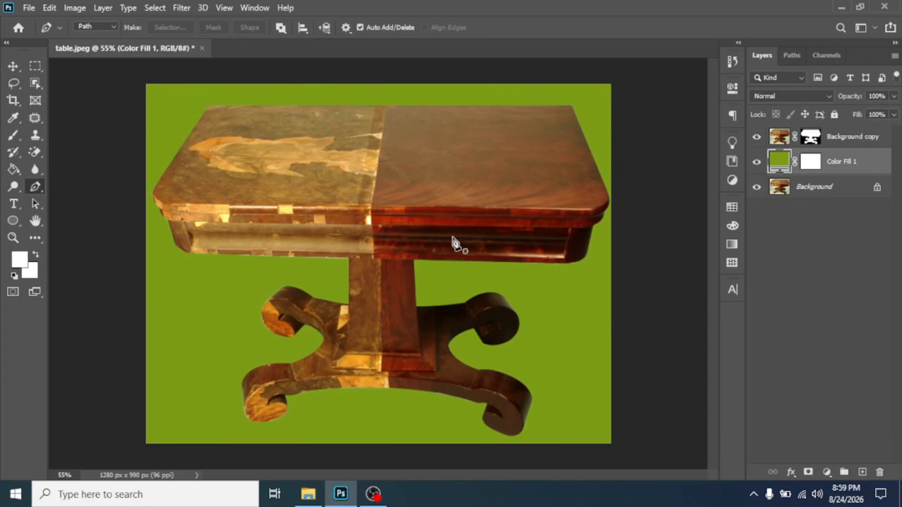
{"action": "left_click", "coordinate": [792, 56]}
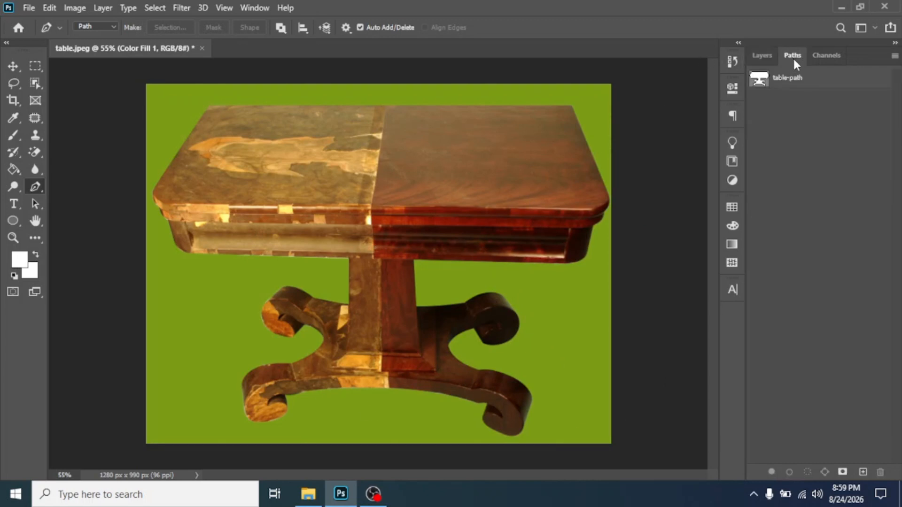
{"action": "left_click", "coordinate": [758, 57]}
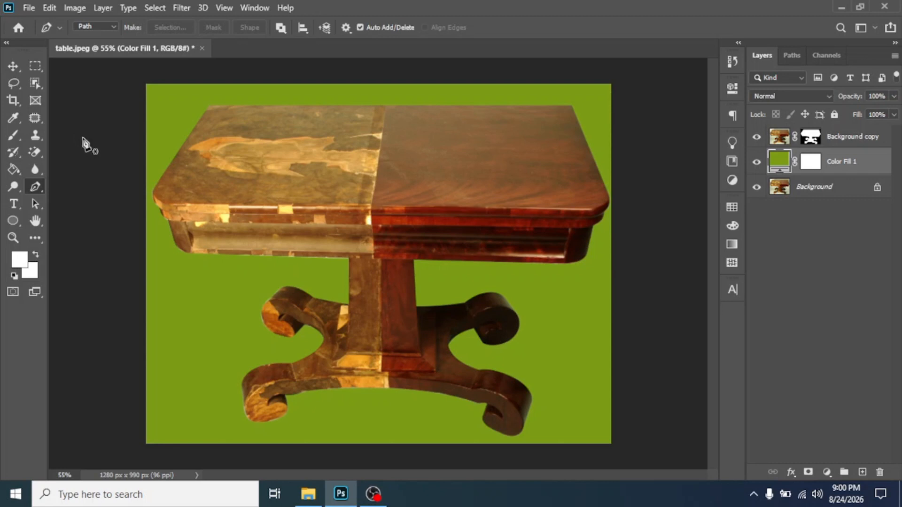
- In Save As, create a Desktop folder named with the student ID and name, and open it
{"action": "left_click", "coordinate": [29, 6]}
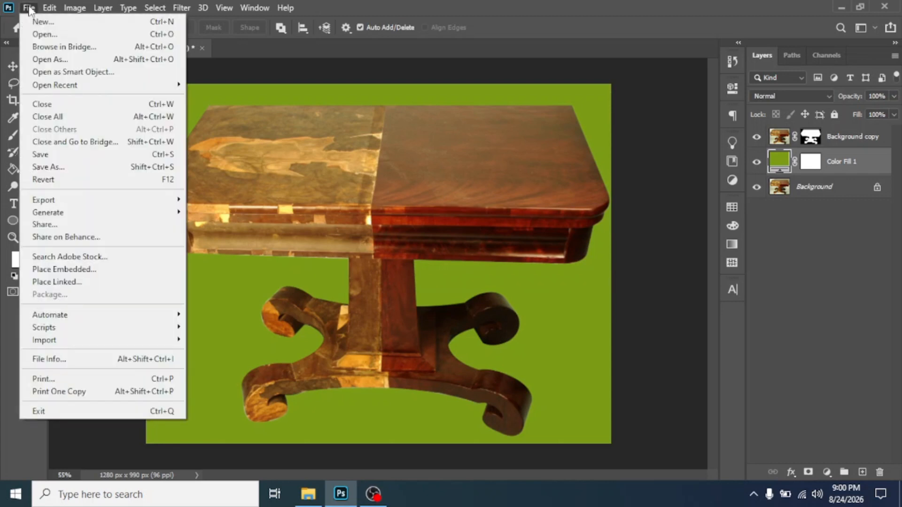
{"action": "left_click", "coordinate": [71, 170]}
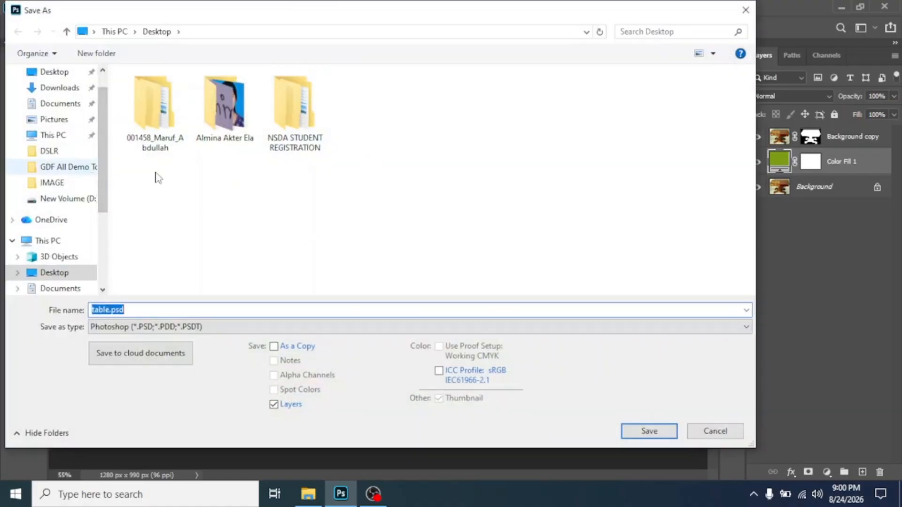
{"action": "right_click", "coordinate": [421, 127]}
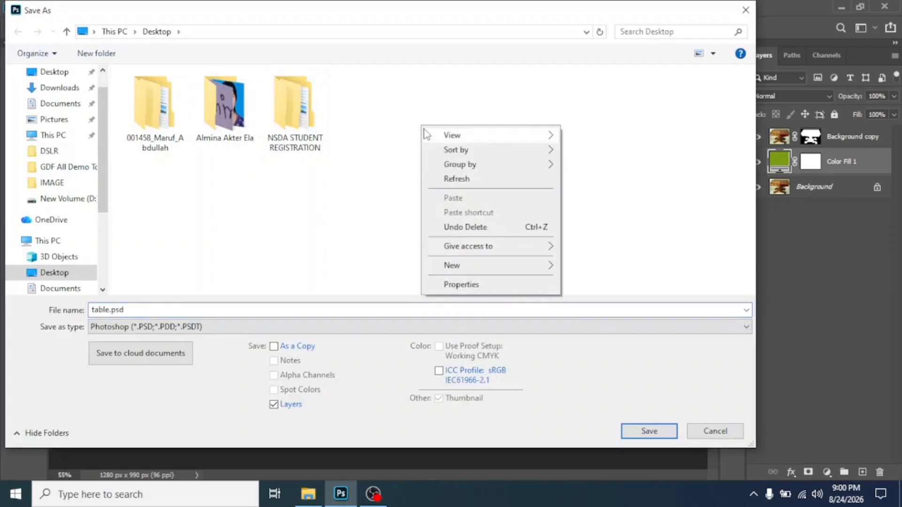
{"action": "mouse_move", "coordinate": [478, 263]}
{"action": "left_click", "coordinate": [613, 273]}
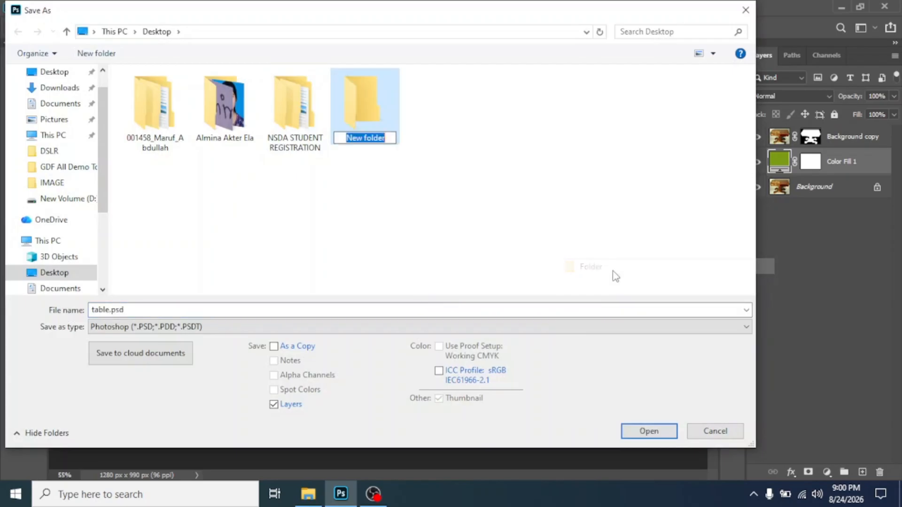
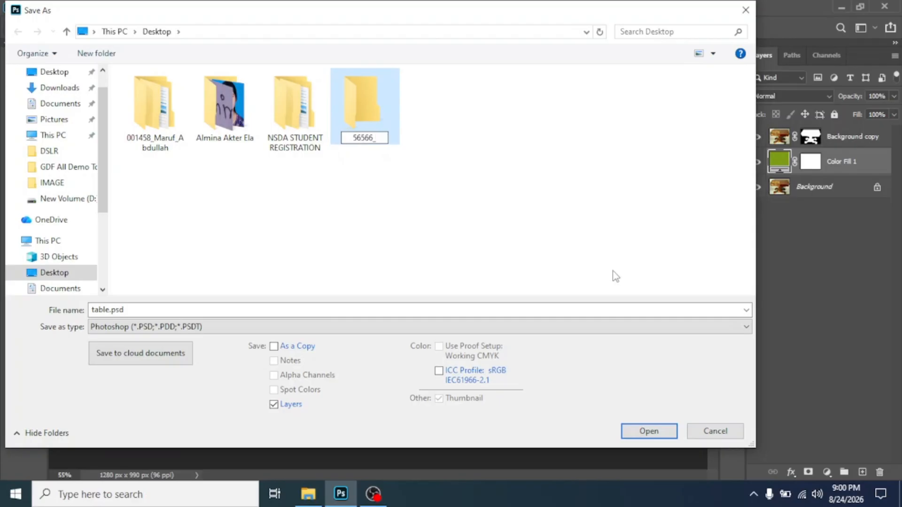
{"action": "type", "text": " Maruf"}
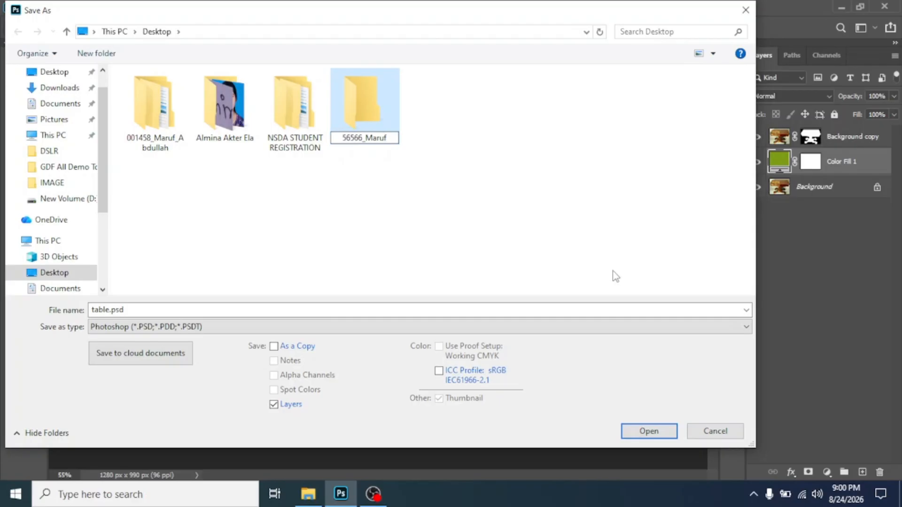
{"action": "left_click", "coordinate": [460, 152]}
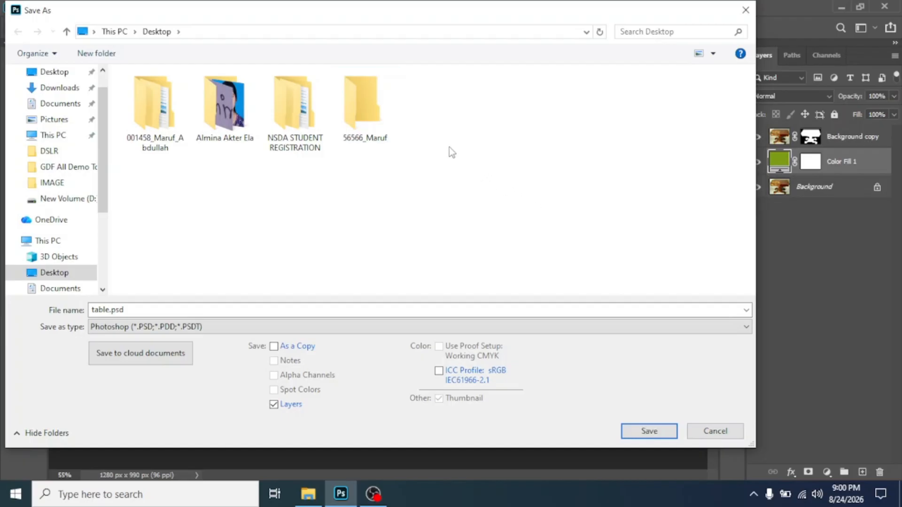
{"action": "double_click", "coordinate": [361, 93]}
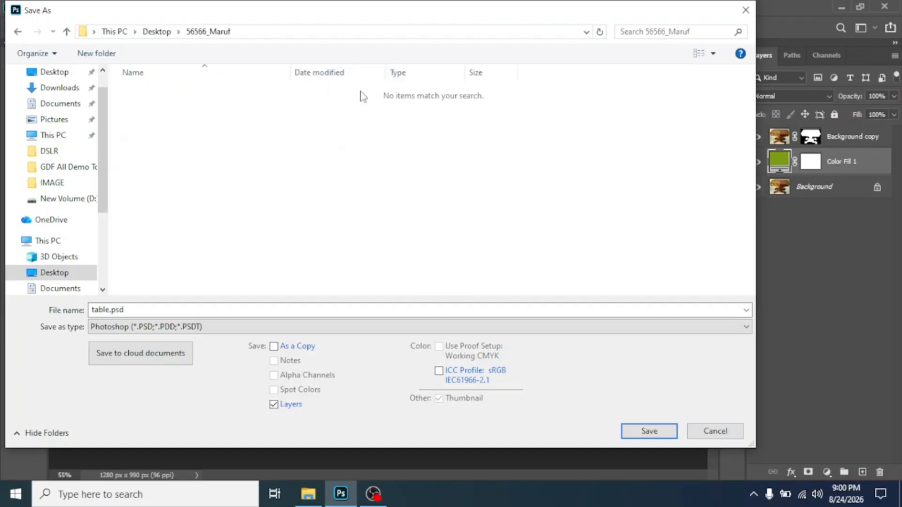
- Create a 'Task 1' subfolder inside the student folder and open it
{"action": "right_click", "coordinate": [191, 120]}
{"action": "mouse_move", "coordinate": [282, 253]}
{"action": "left_click", "coordinate": [364, 256]}
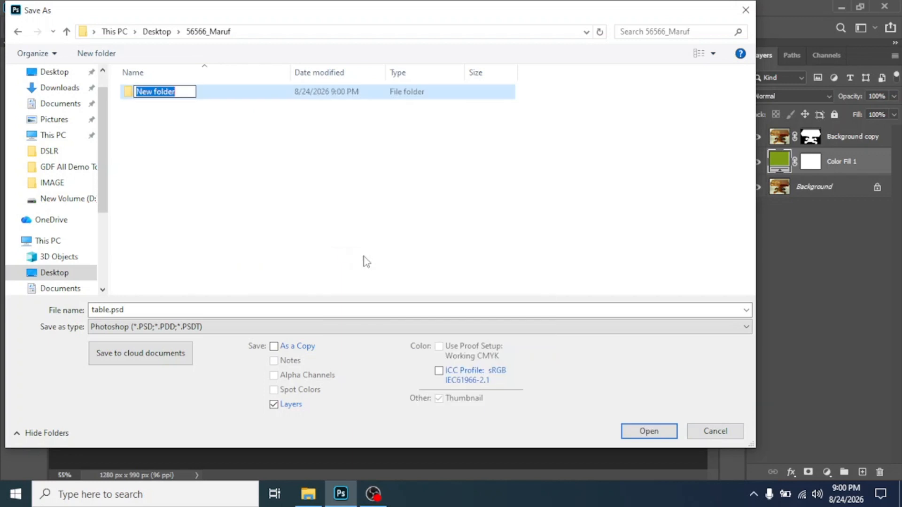
{"action": "type", "text": "Task 1"}
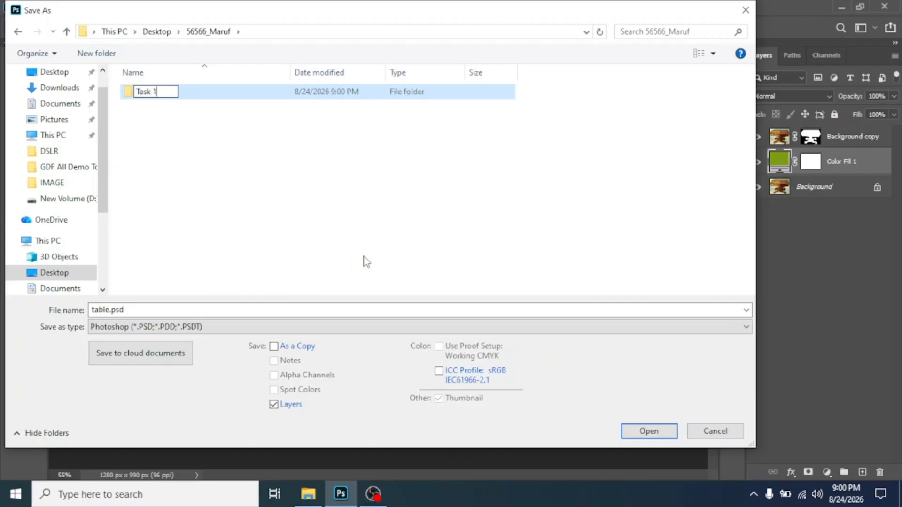
{"action": "left_click", "coordinate": [155, 110]}
{"action": "double_click", "coordinate": [147, 95]}
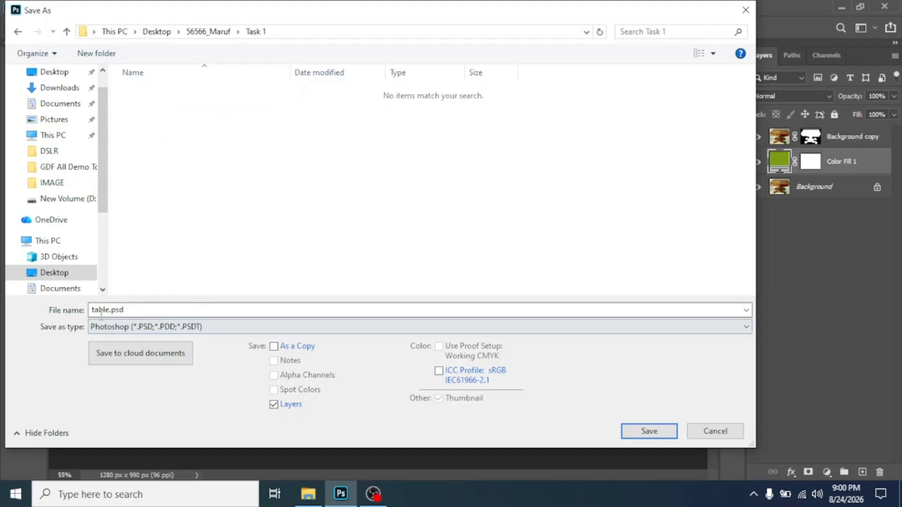
- Save the document as table.psd in Task 1, accepting the Photoshop format options
{"action": "double_click", "coordinate": [109, 310]}
{"action": "left_click", "coordinate": [111, 310]}
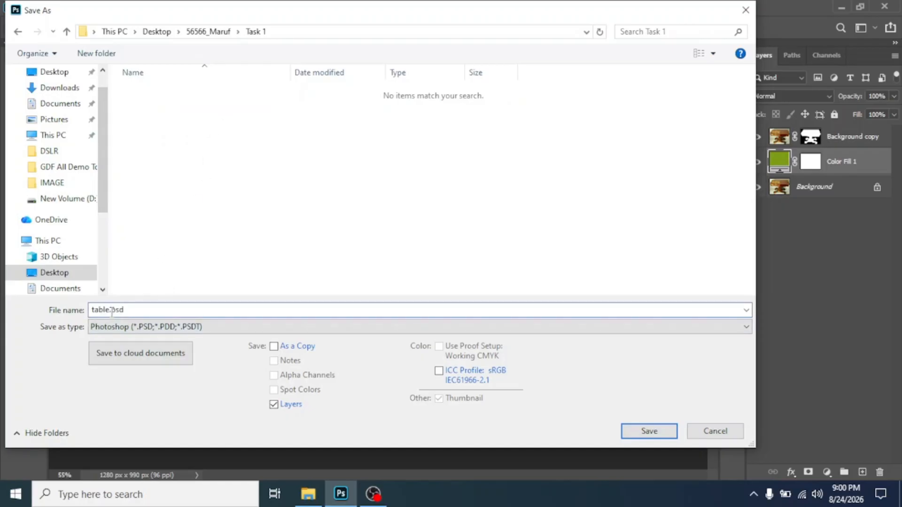
{"action": "left_click_drag", "start_coordinate": [111, 311], "coordinate": [92, 312]}
{"action": "left_click", "coordinate": [112, 310]}
{"action": "left_click_drag", "start_coordinate": [128, 310], "coordinate": [112, 310]}
{"action": "left_click", "coordinate": [594, 409]}
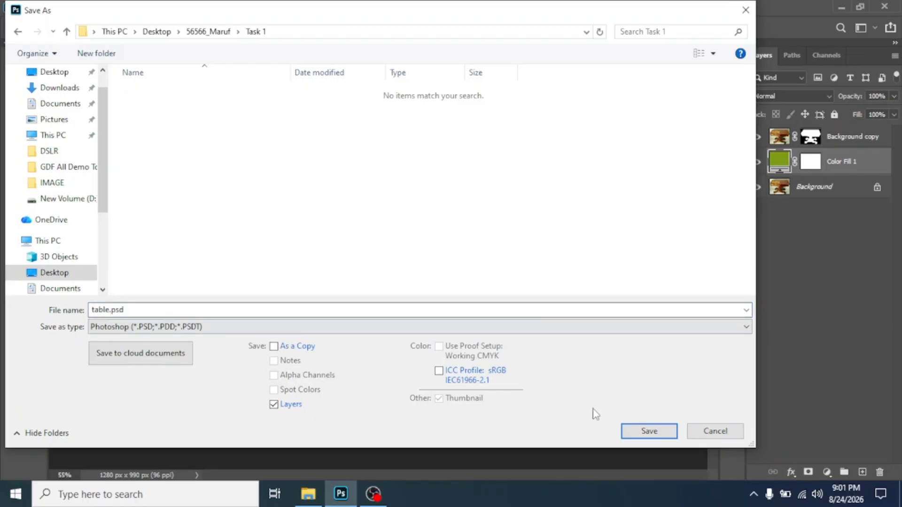
{"action": "left_click", "coordinate": [639, 432]}
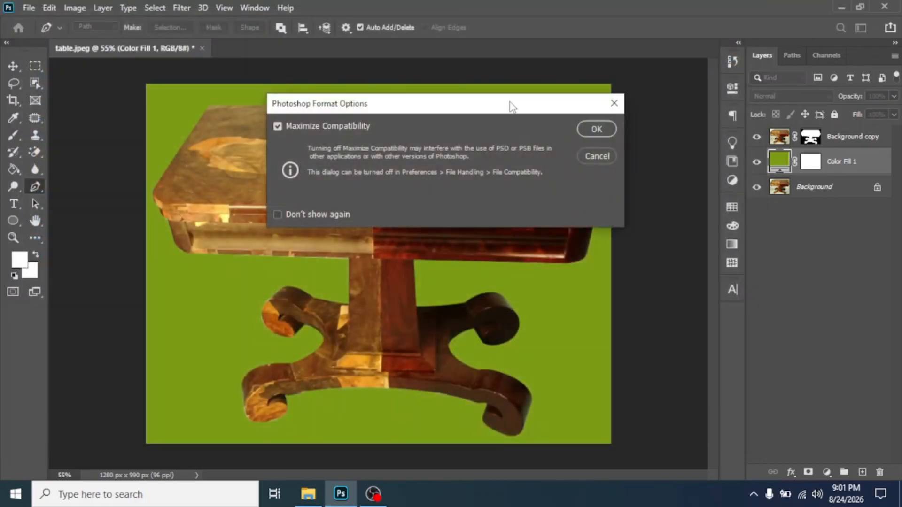
{"action": "left_click", "coordinate": [590, 129]}
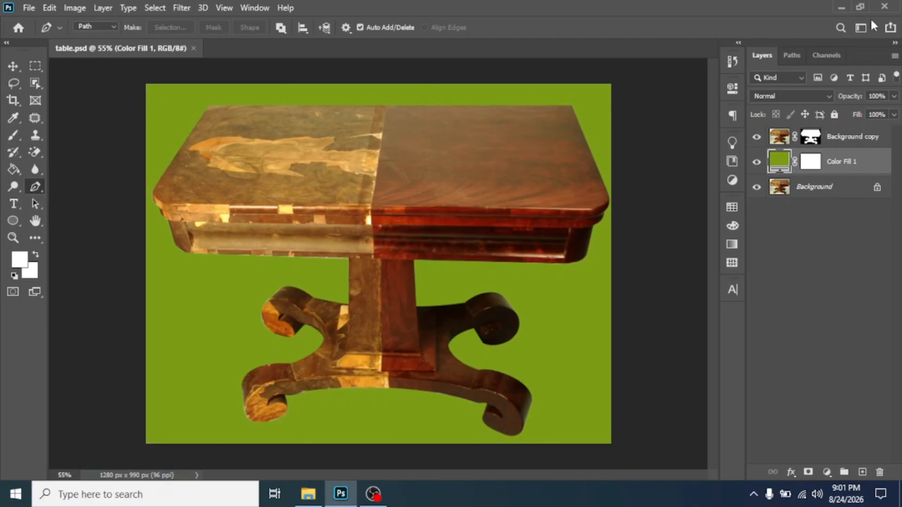
- Quit Photoshop and reopen table.psd from the student folder's Task 1 in Adobe Photoshop 2020
{"action": "left_click", "coordinate": [891, 9]}
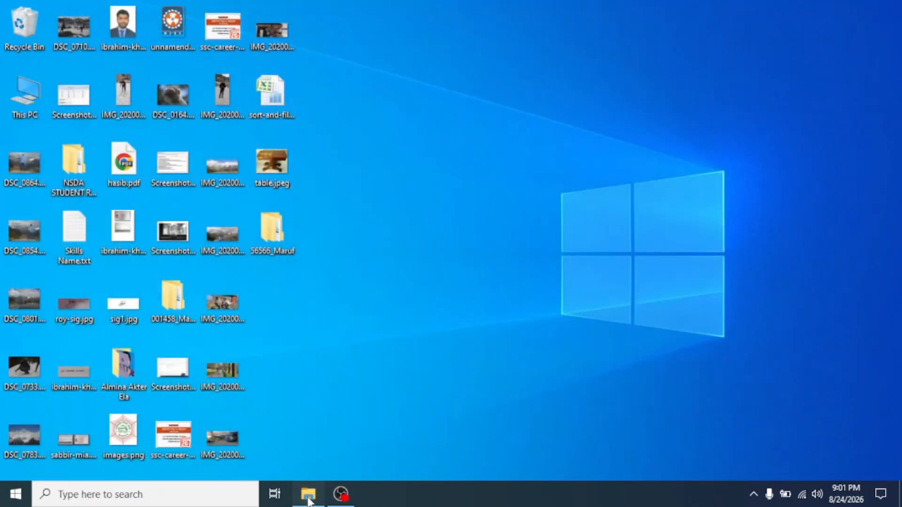
{"action": "left_click", "coordinate": [308, 496]}
{"action": "left_click", "coordinate": [308, 496]}
{"action": "double_click", "coordinate": [271, 239]}
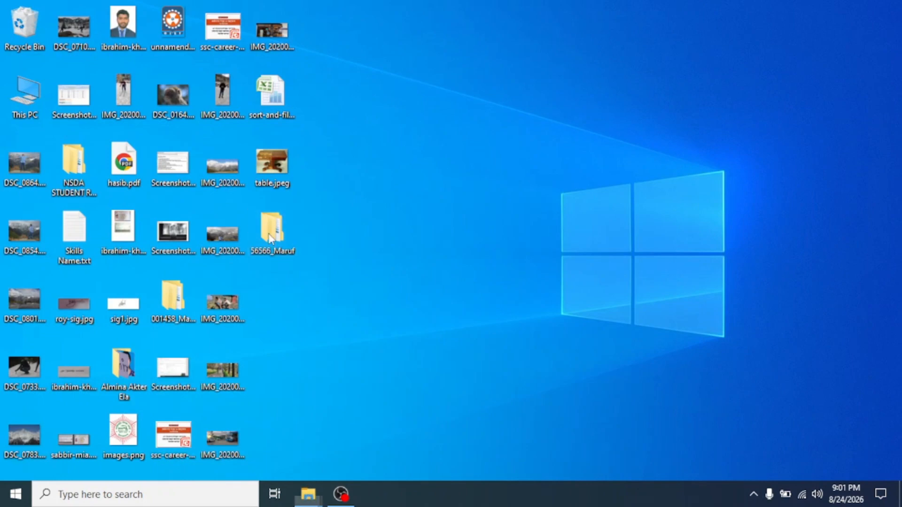
{"action": "double_click", "coordinate": [144, 85]}
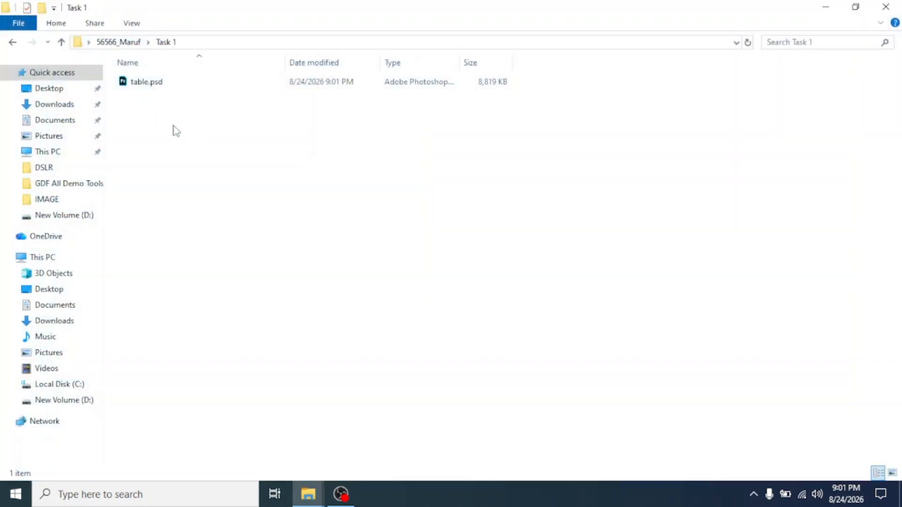
{"action": "left_click", "coordinate": [138, 84]}
{"action": "double_click", "coordinate": [144, 89]}
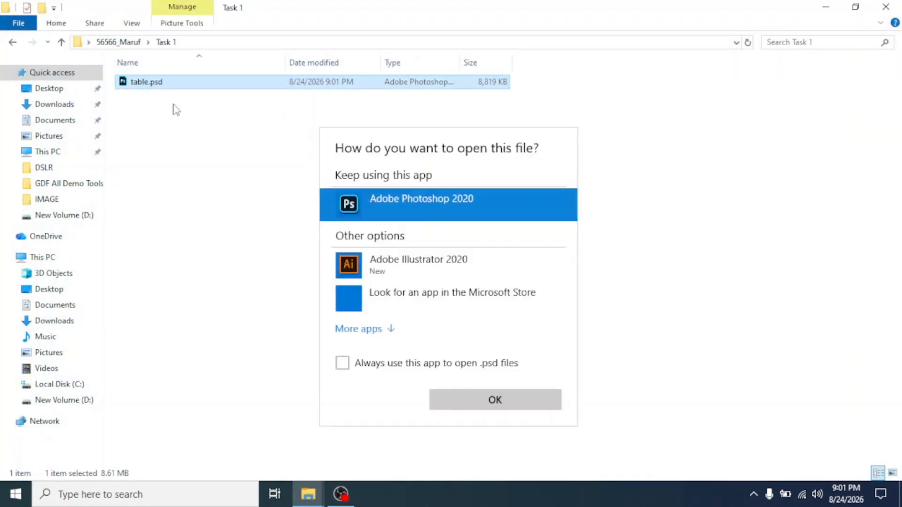
{"action": "left_click", "coordinate": [483, 405]}
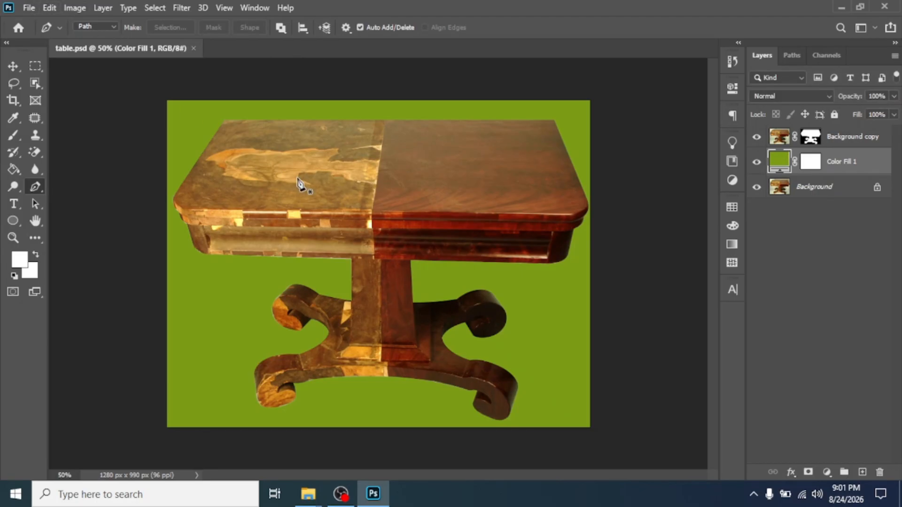
- Save a JPEG copy, table.jpg, in Task 1 with the default Maximum quality options
{"action": "left_click", "coordinate": [29, 8]}
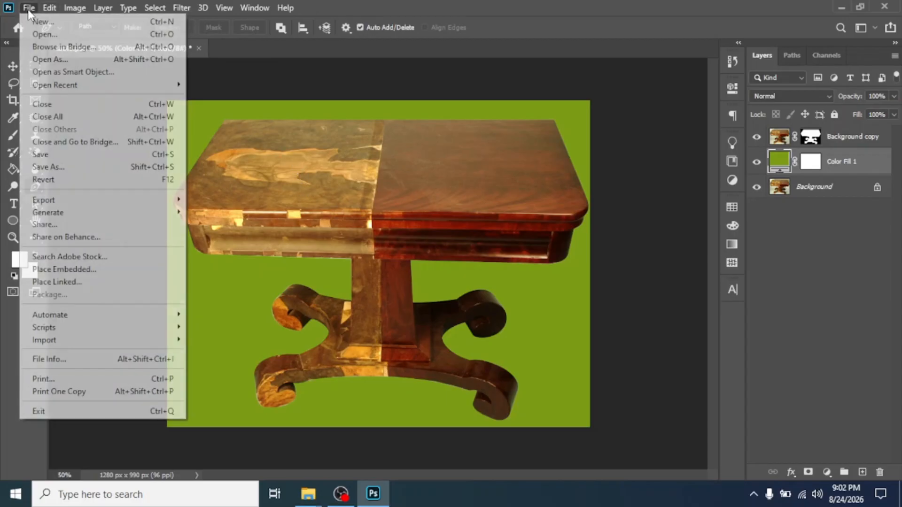
{"action": "left_click", "coordinate": [49, 166]}
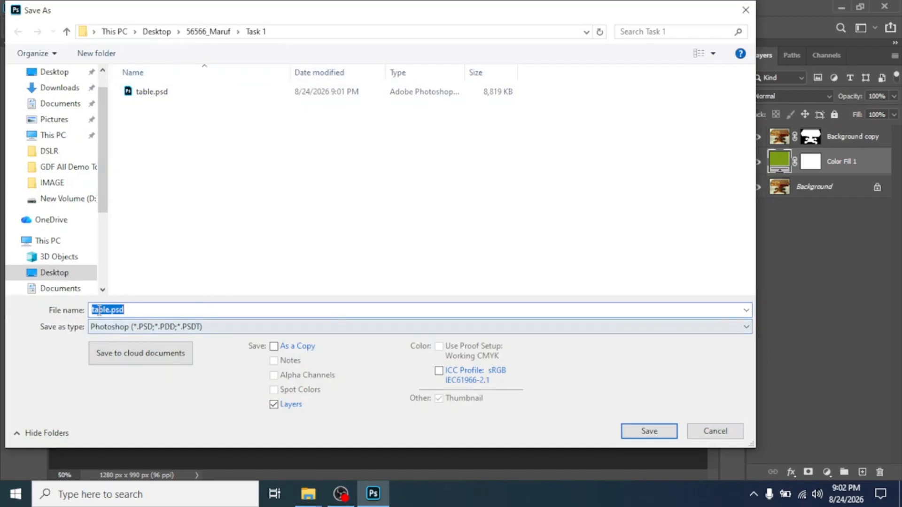
{"action": "left_click", "coordinate": [126, 310]}
{"action": "left_click", "coordinate": [131, 327]}
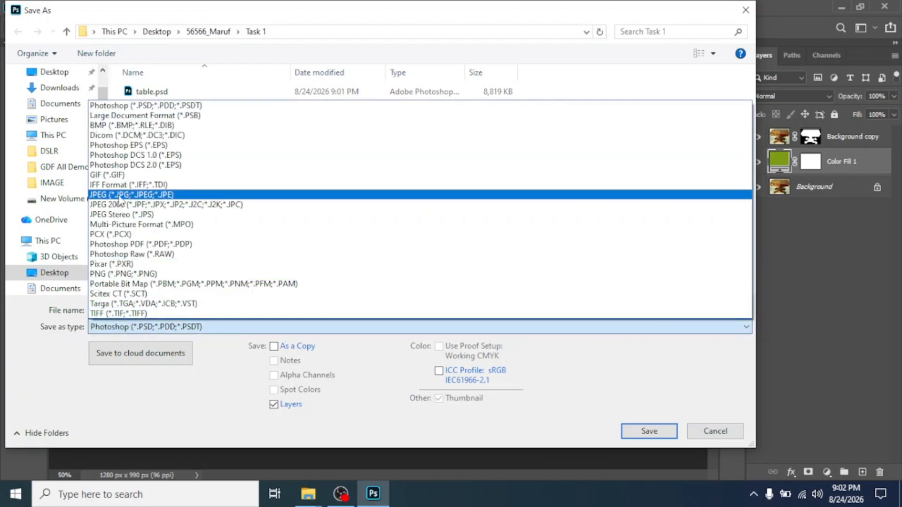
{"action": "left_click", "coordinate": [162, 195]}
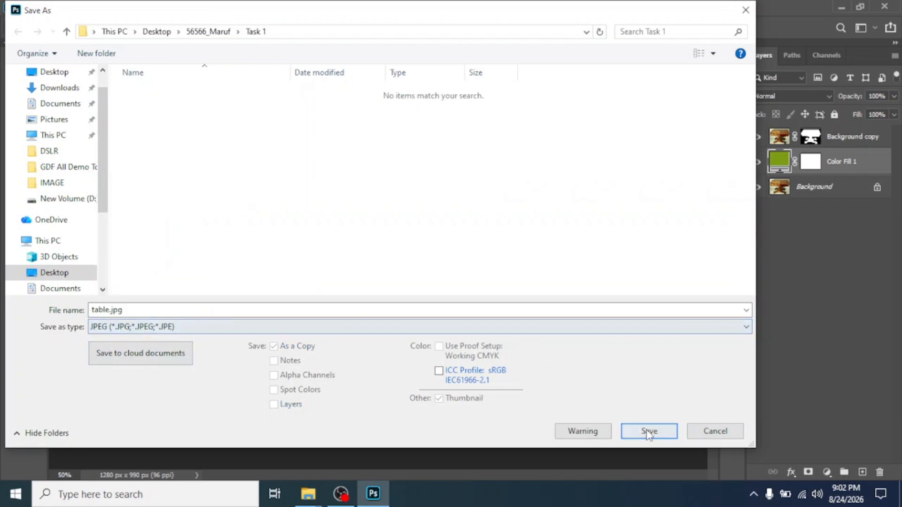
{"action": "left_click", "coordinate": [648, 433]}
{"action": "left_click", "coordinate": [521, 107]}
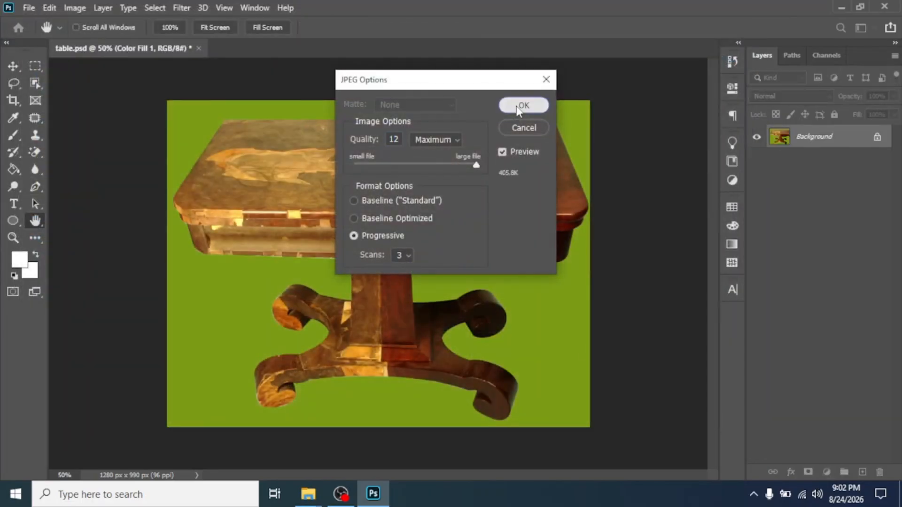
- Save a PNG copy, table.png, in Task 1 with the Large file size option
{"action": "left_click", "coordinate": [28, 8]}
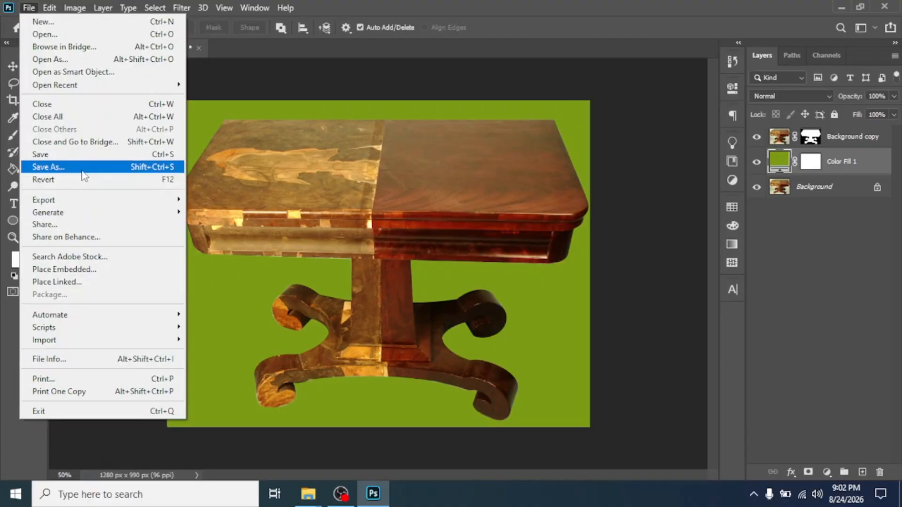
{"action": "left_click", "coordinate": [52, 167]}
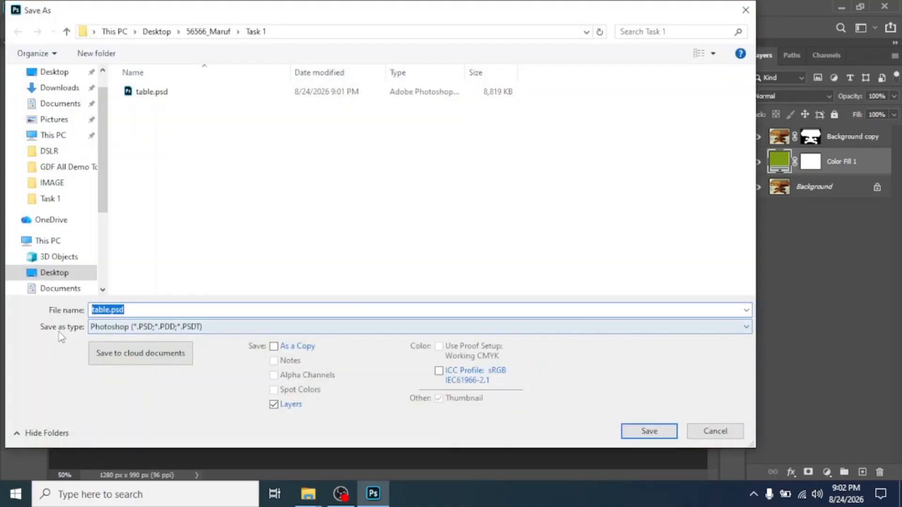
{"action": "left_click", "coordinate": [129, 330]}
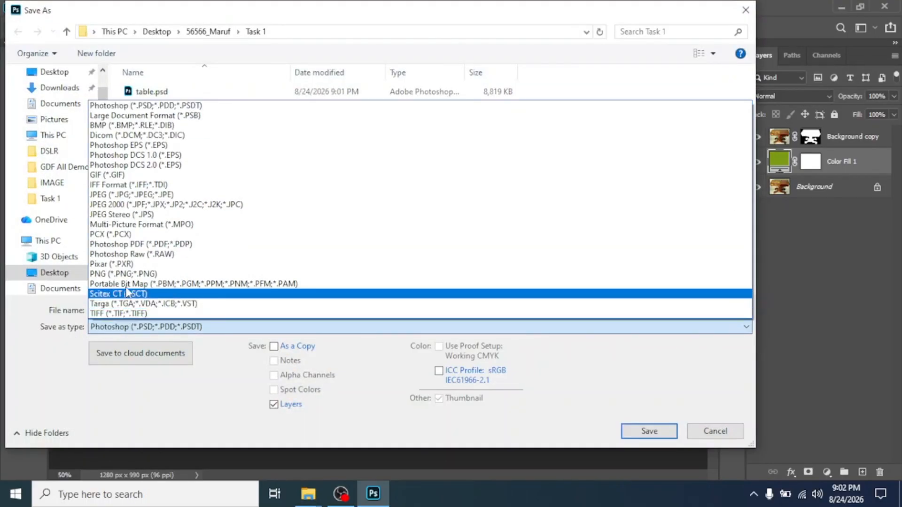
{"action": "left_click", "coordinate": [125, 275]}
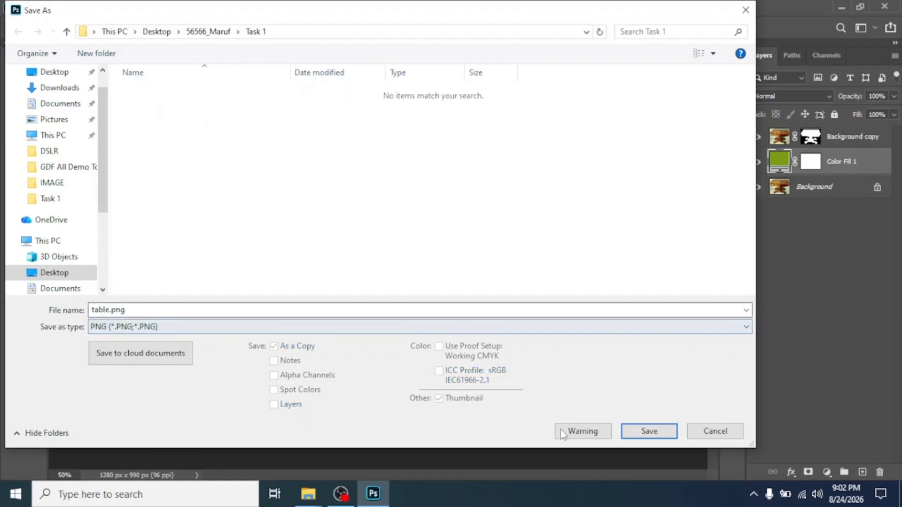
{"action": "left_click", "coordinate": [649, 432]}
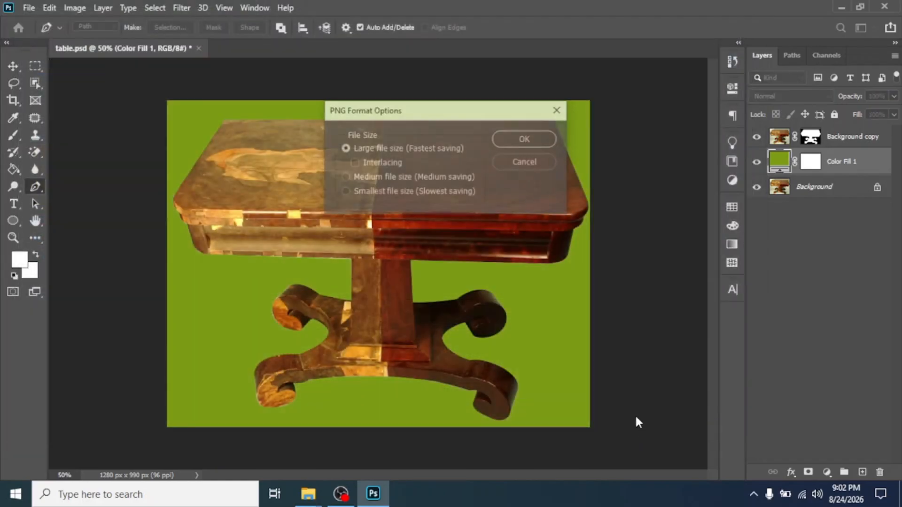
{"action": "left_click", "coordinate": [536, 139]}
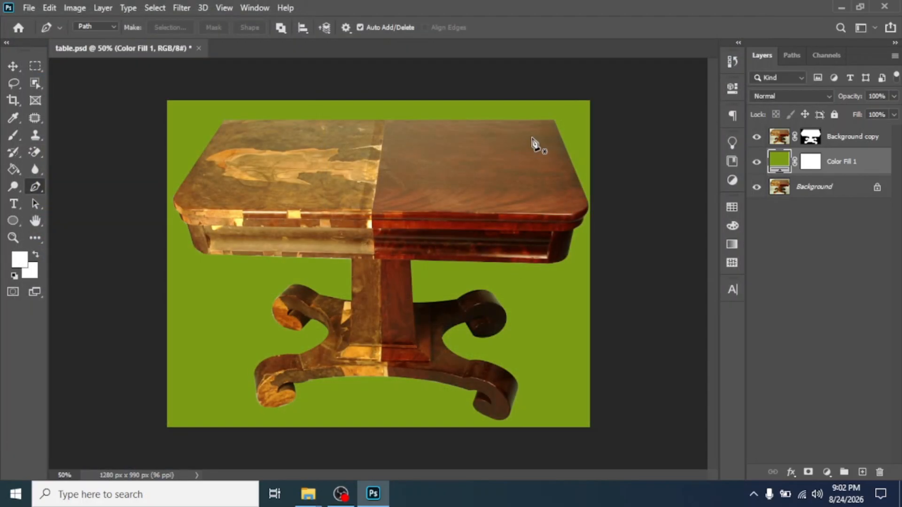